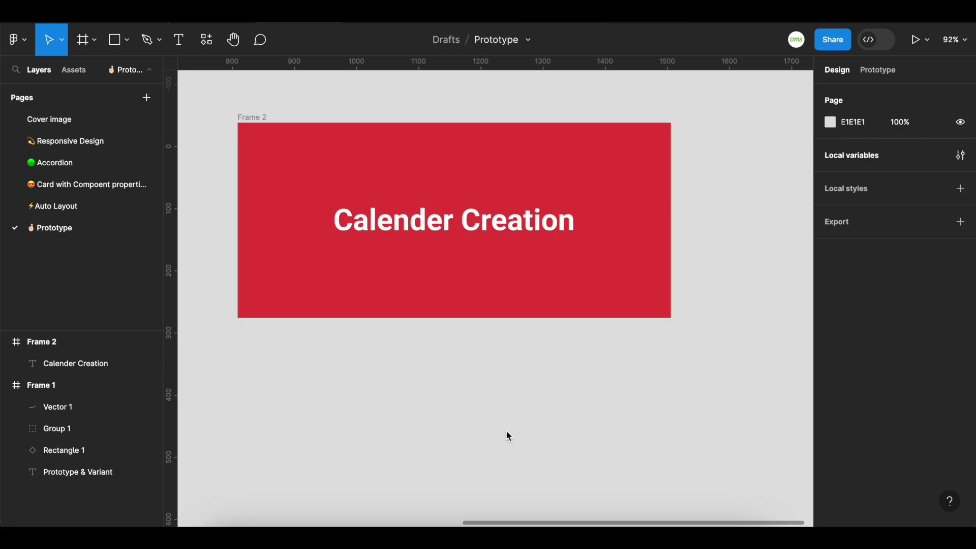
Draw a square frame on an empty area of the canvas and set its width and height to 32
{"action": "scroll", "coordinate": [509, 437], "scroll_direction": "down", "scroll_amount": 10}
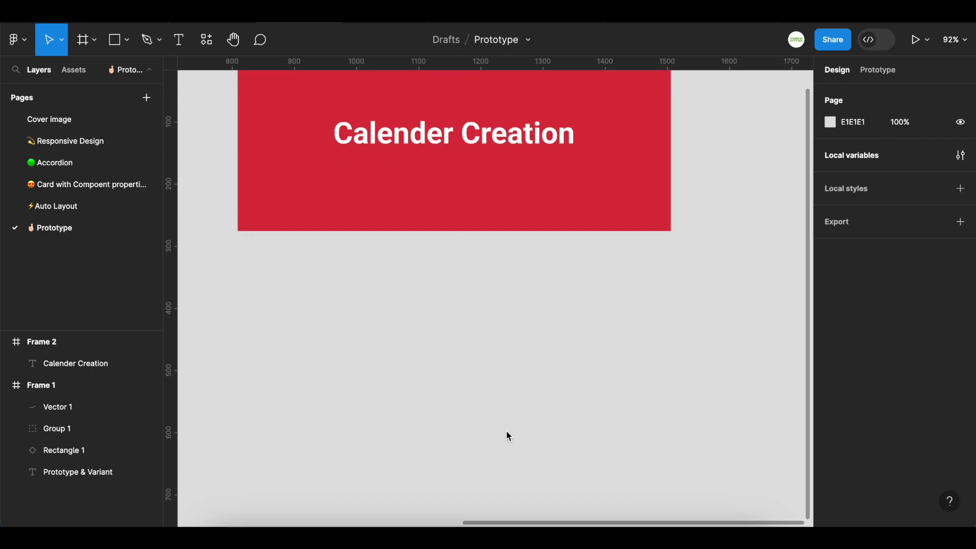
{"action": "scroll", "coordinate": [392, 318], "scroll_direction": "up", "scroll_amount": 5}
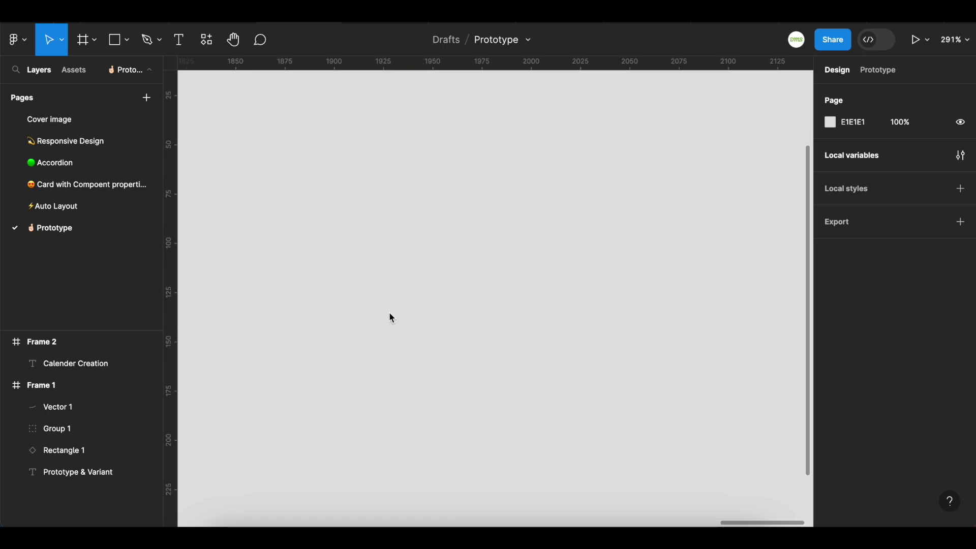
{"action": "key", "text": "f"}
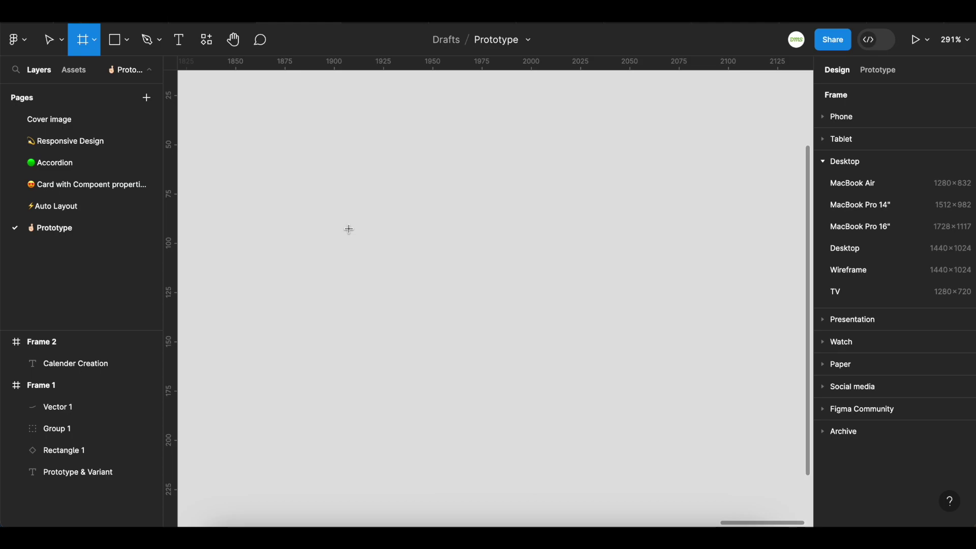
{"action": "left_click_drag", "start_coordinate": [349, 230], "coordinate": [419, 301]}
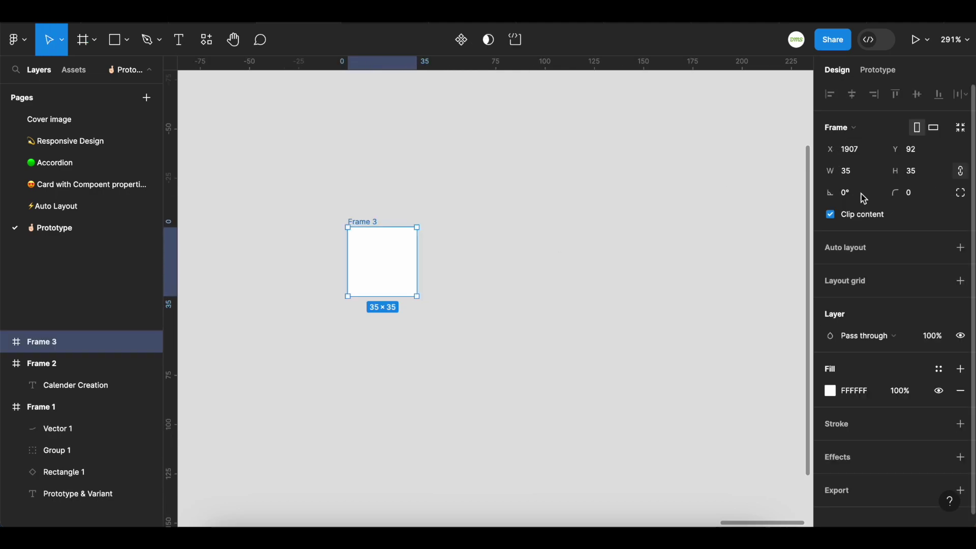
{"action": "left_click", "coordinate": [858, 176]}
{"action": "type", "text": "32"}
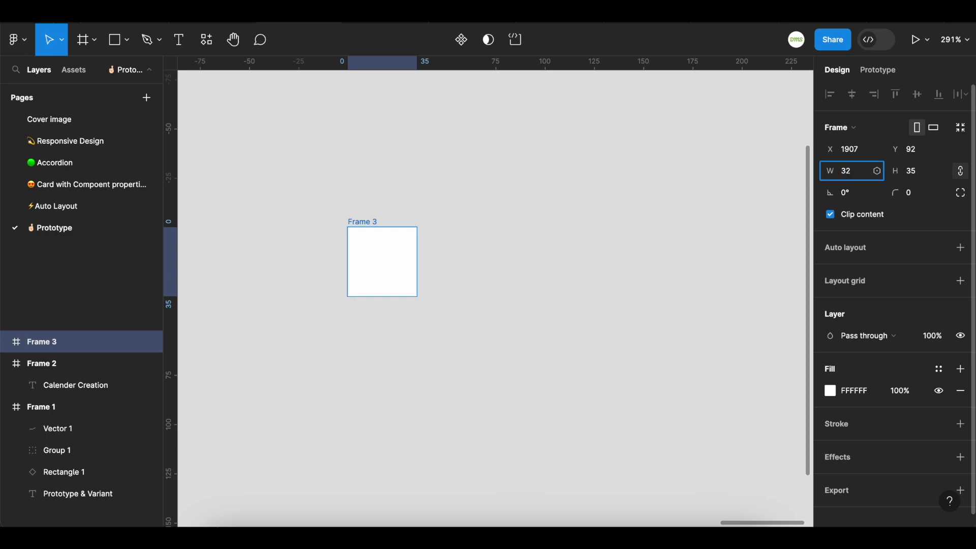
{"action": "key", "text": "Return"}
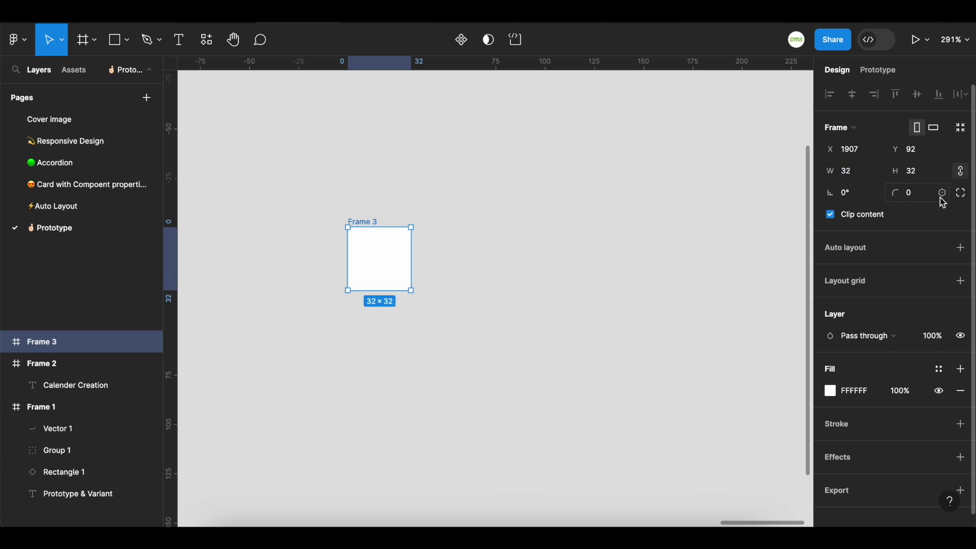
Apply the radius-full-round variable to the new frame's corner radius
{"action": "left_click", "coordinate": [942, 193]}
{"action": "scroll", "coordinate": [913, 411], "scroll_direction": "down", "scroll_amount": 3}
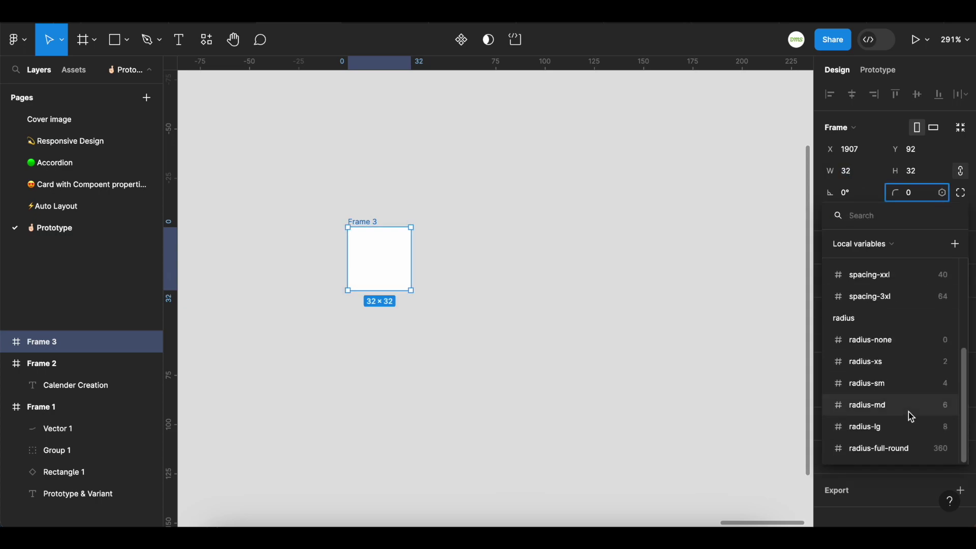
{"action": "left_click", "coordinate": [903, 450]}
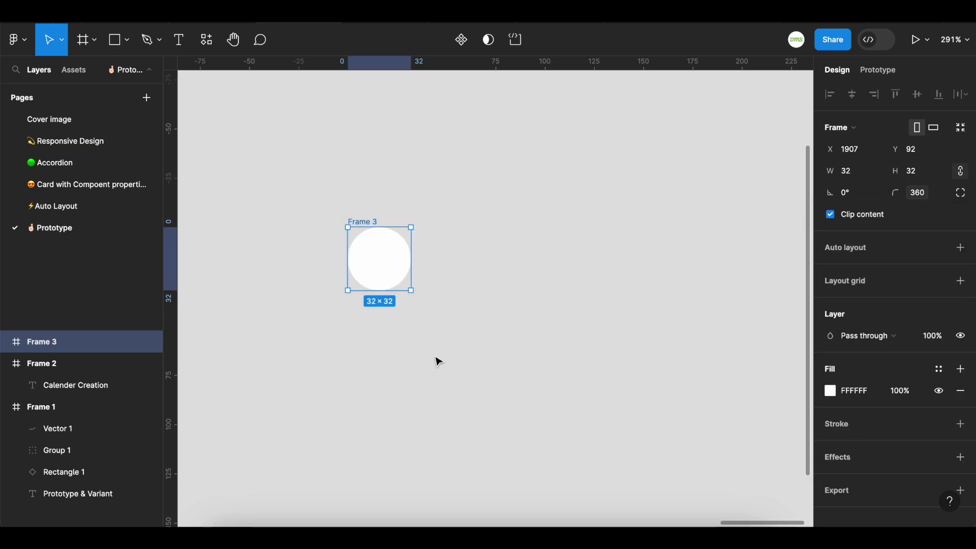
Add the text "1" inside the round frame and check its vertical trim in the type settings
{"action": "key", "text": "t"}
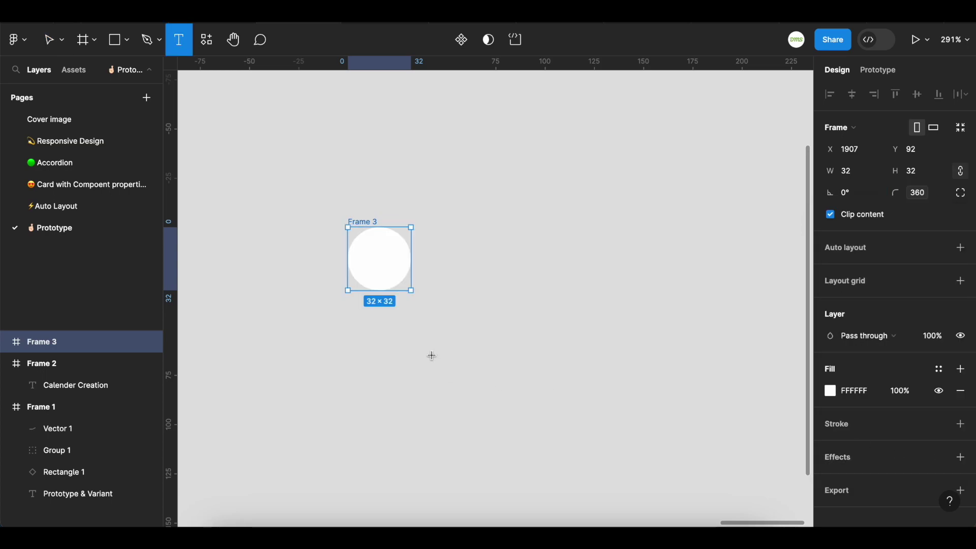
{"action": "left_click", "coordinate": [371, 254]}
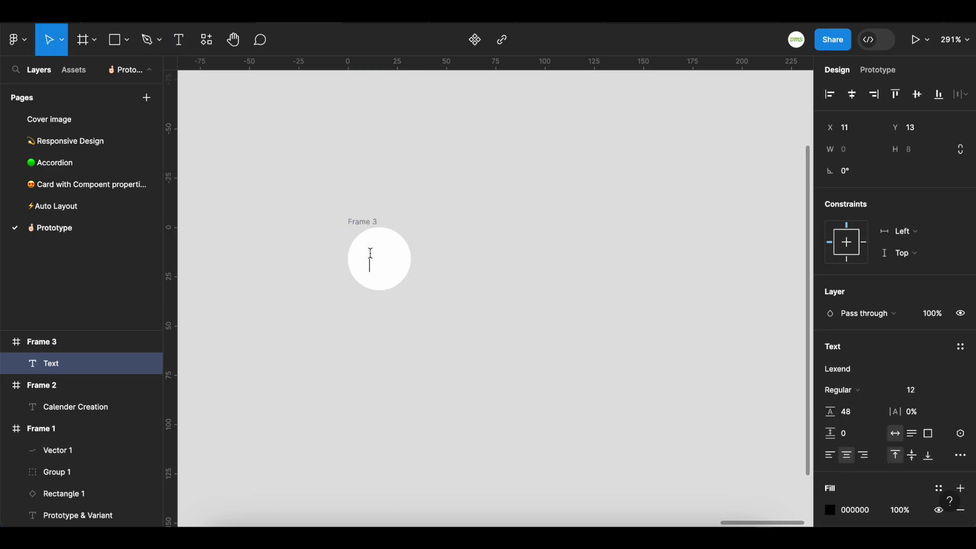
{"action": "type", "text": "1"}
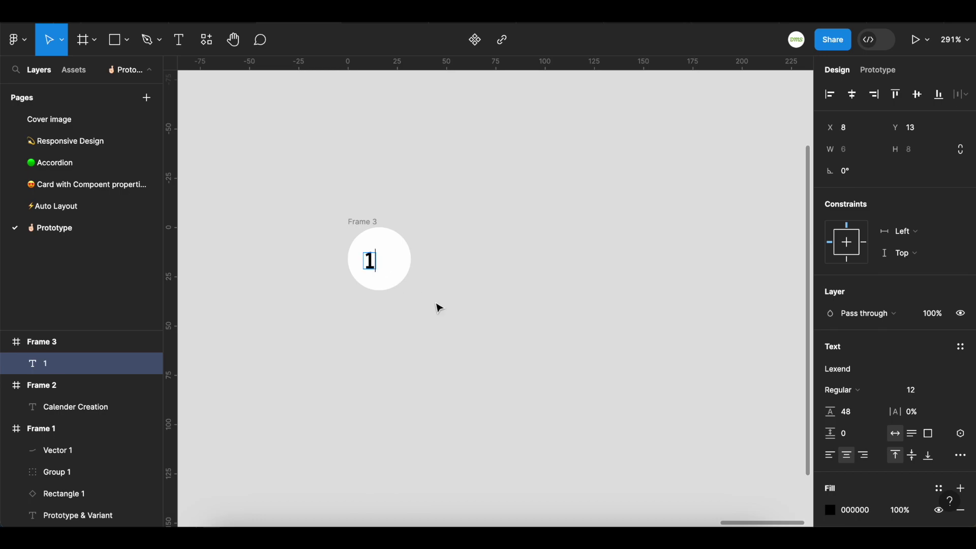
{"action": "left_click", "coordinate": [960, 456]}
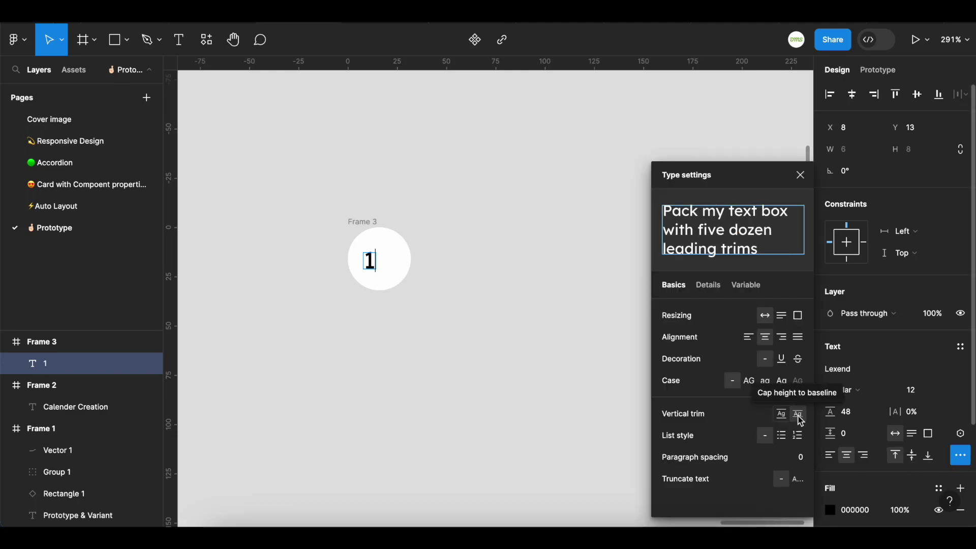
{"action": "left_click", "coordinate": [961, 456]}
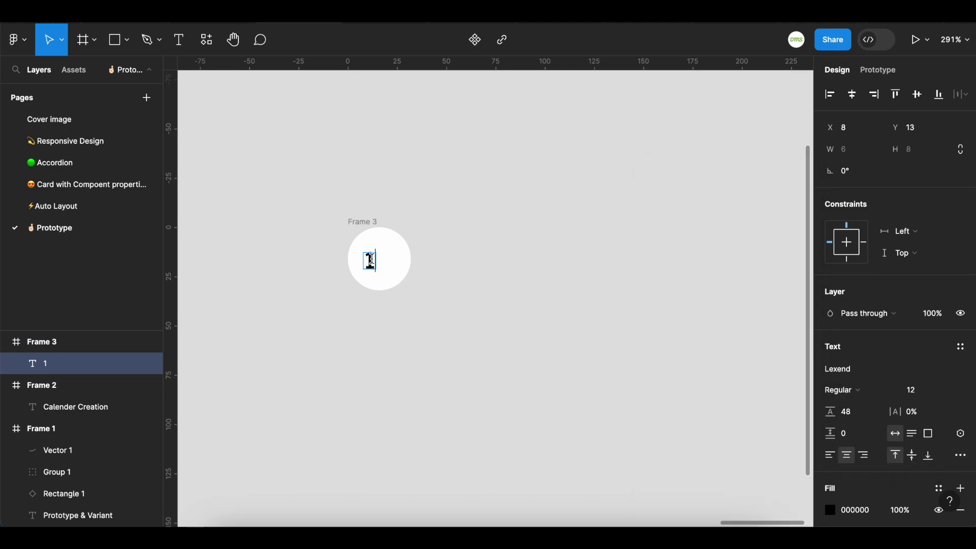
Center the "1" text horizontally and vertically within the round frame
{"action": "key", "text": "Escape"}
{"action": "left_click_drag", "start_coordinate": [379, 265], "coordinate": [389, 263]}
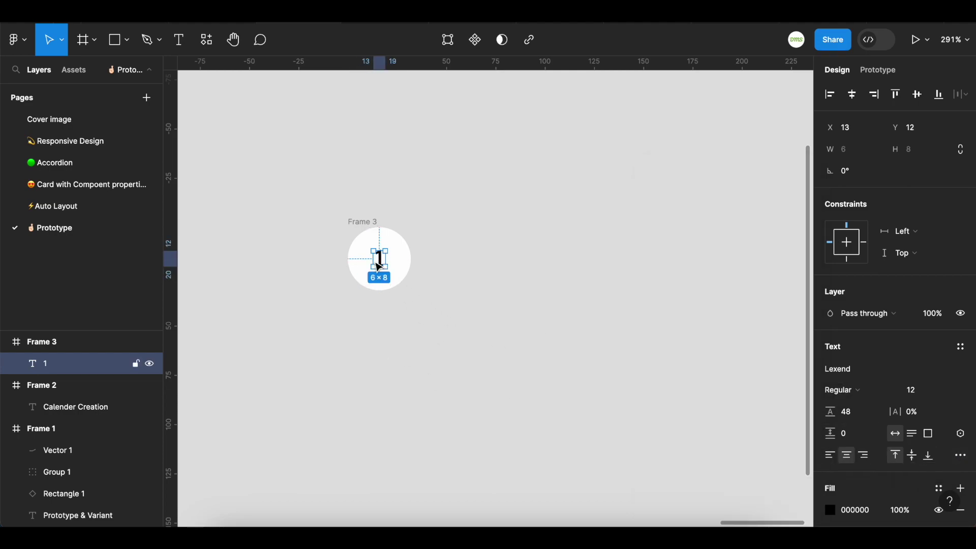
{"action": "left_click", "coordinate": [852, 95]}
{"action": "left_click", "coordinate": [917, 95]}
Rename the round frame as default
{"action": "left_click", "coordinate": [503, 302]}
{"action": "left_click", "coordinate": [367, 222]}
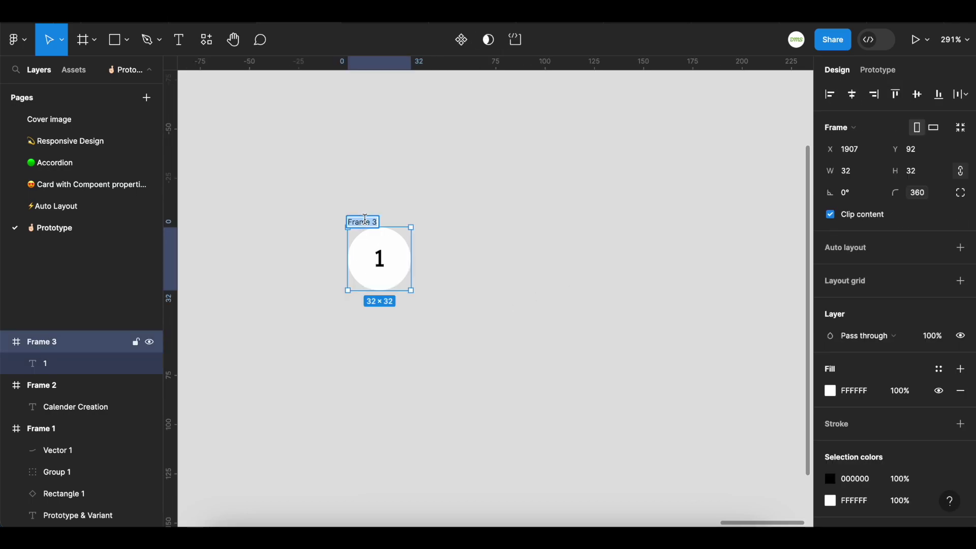
{"action": "type", "text": "default"}
{"action": "key", "text": "Return"}
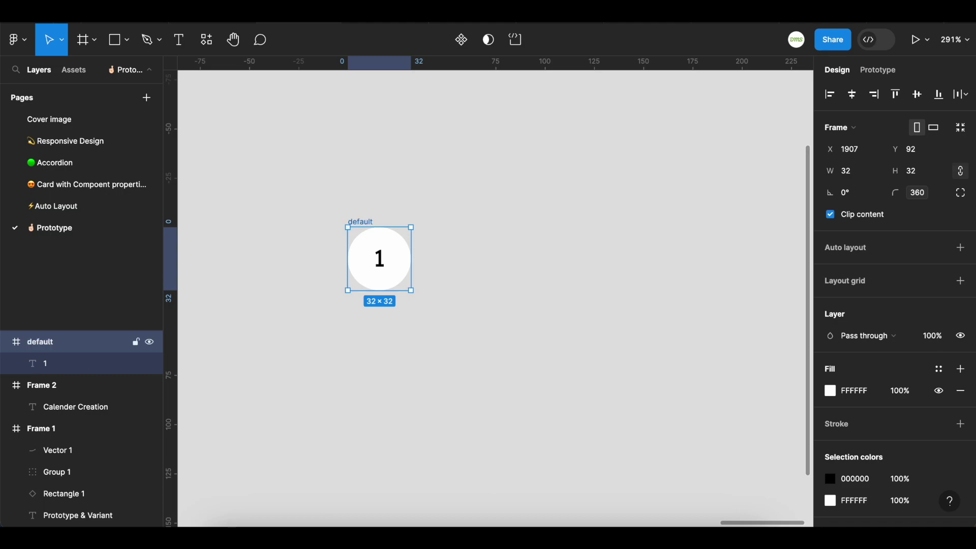
Duplicate the default frame twice to make a row of three and rename the middle copy as hover
{"action": "key", "text": "ctrl+d"}
{"action": "key", "text": "ctrl+d"}
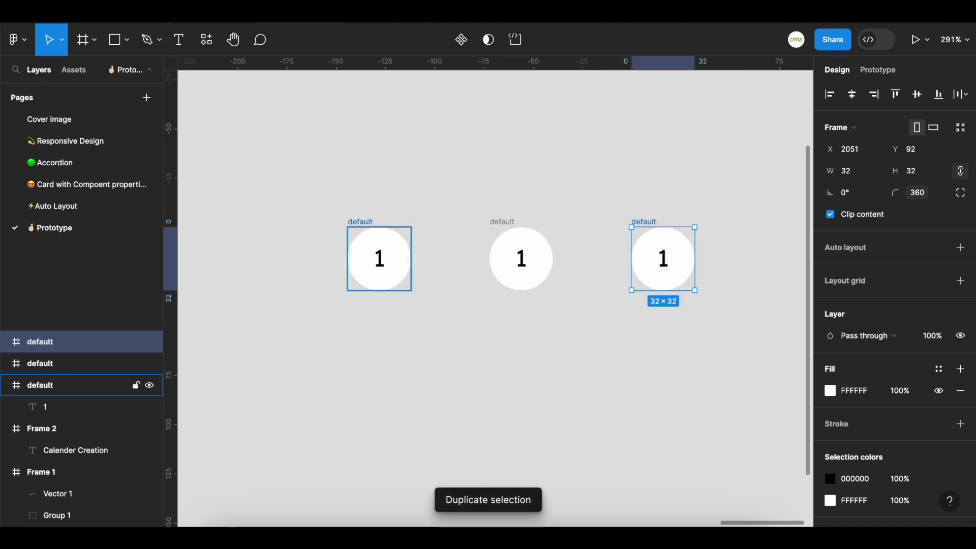
{"action": "left_click", "coordinate": [499, 217]}
{"action": "type", "text": "hover"}
{"action": "key", "text": "Return"}
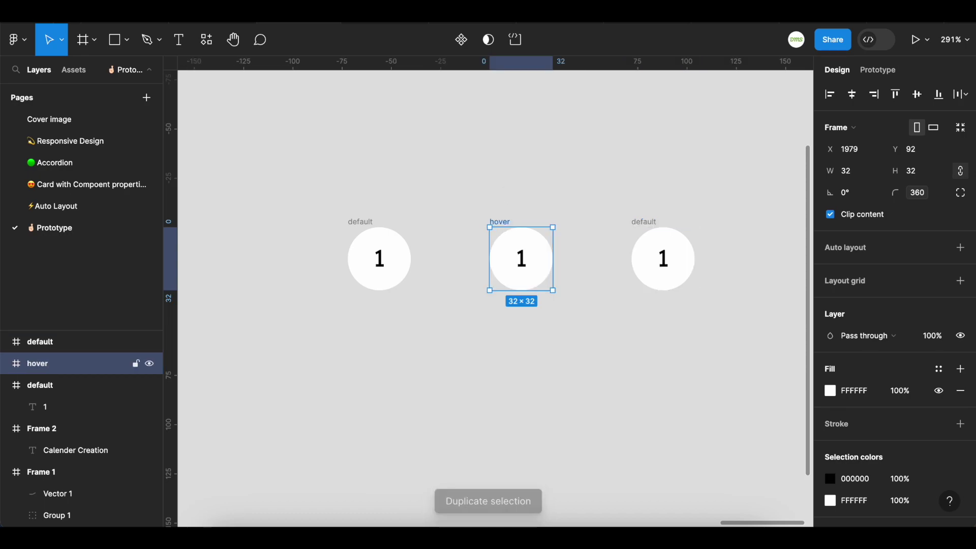
Rename the third frame in the row as pressed
{"action": "left_click", "coordinate": [651, 224]}
{"action": "double_click", "coordinate": [645, 222]}
{"action": "type", "text": "pressed"}
{"action": "key", "text": "Return"}
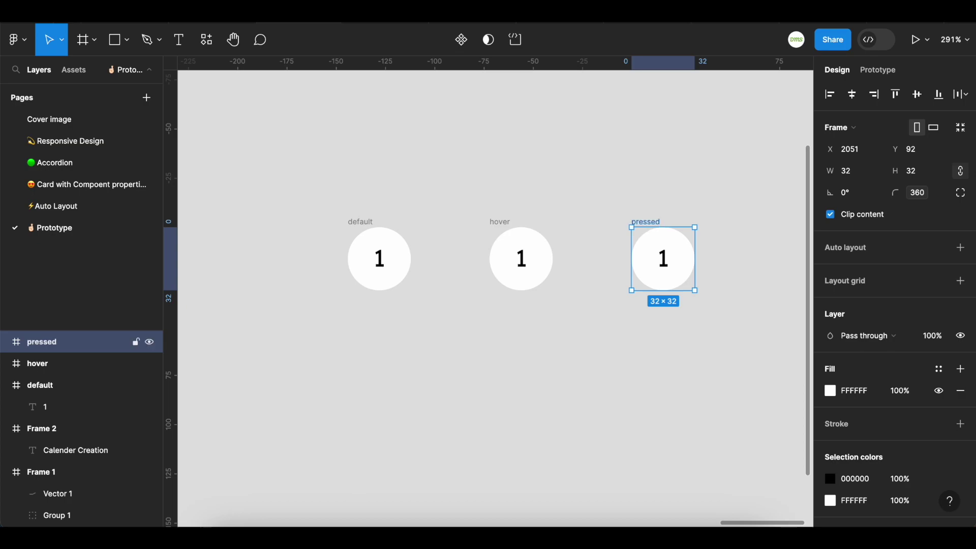
Move the hover frame slightly closer to the default frame
{"action": "left_click_drag", "start_coordinate": [499, 222], "coordinate": [491, 223]}
{"action": "left_click", "coordinate": [541, 404]}
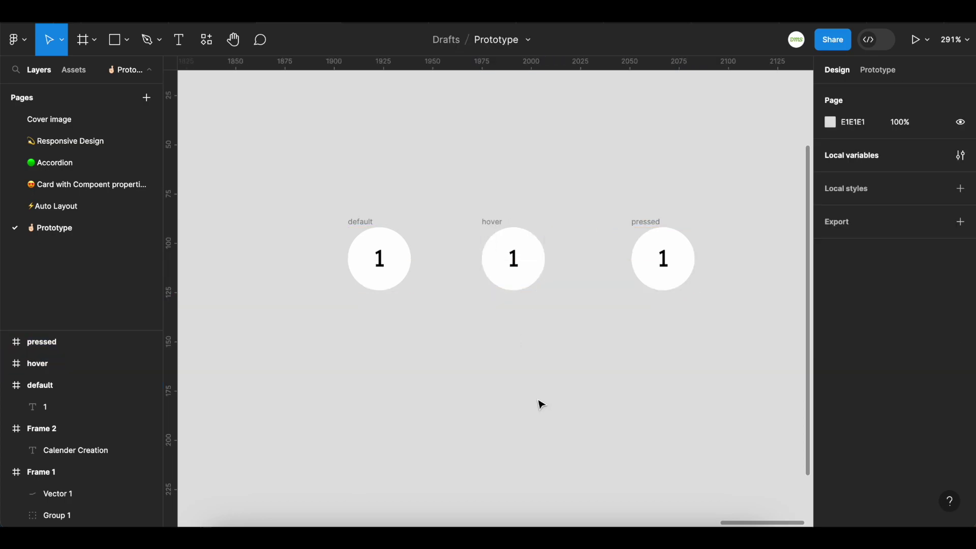
{"action": "scroll", "coordinate": [519, 402], "scroll_direction": "right", "scroll_amount": 1}
{"action": "scroll", "coordinate": [519, 402], "scroll_direction": "down", "scroll_amount": 1}
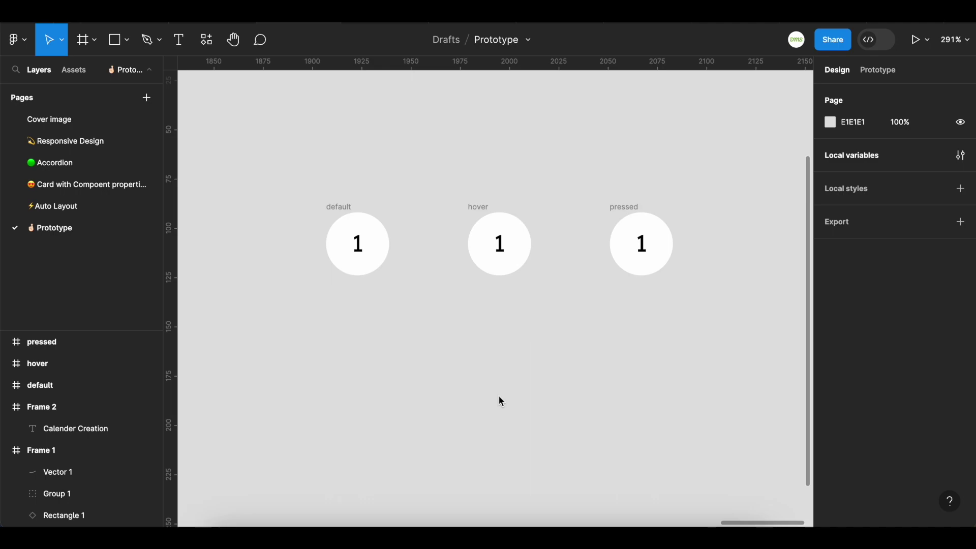
{"action": "left_click_drag", "start_coordinate": [268, 164], "coordinate": [710, 328]}
{"action": "left_click", "coordinate": [654, 348]}
{"action": "left_click", "coordinate": [335, 207]}
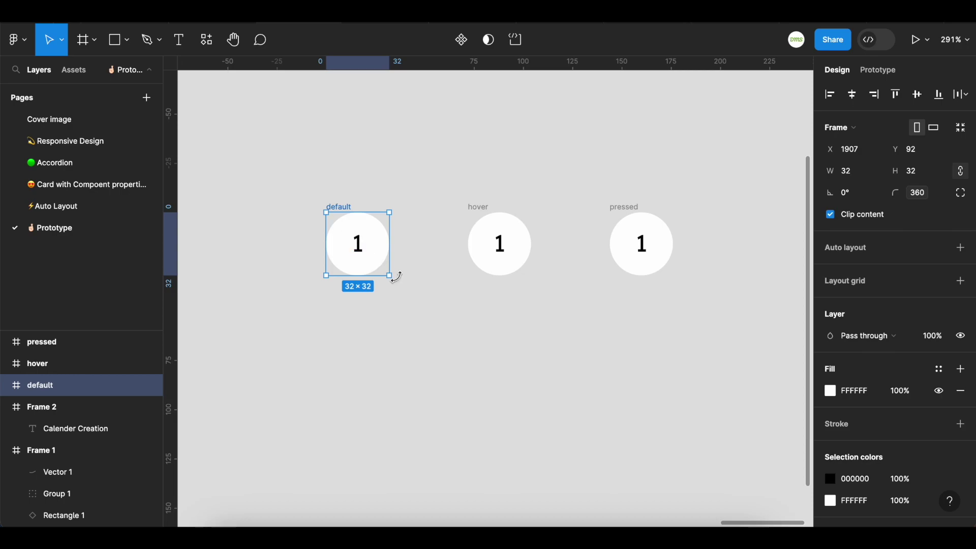
{"action": "left_click", "coordinate": [364, 251]}
Apply the text/text-secondary color style to the number in the hover frame
{"action": "left_click", "coordinate": [480, 207]}
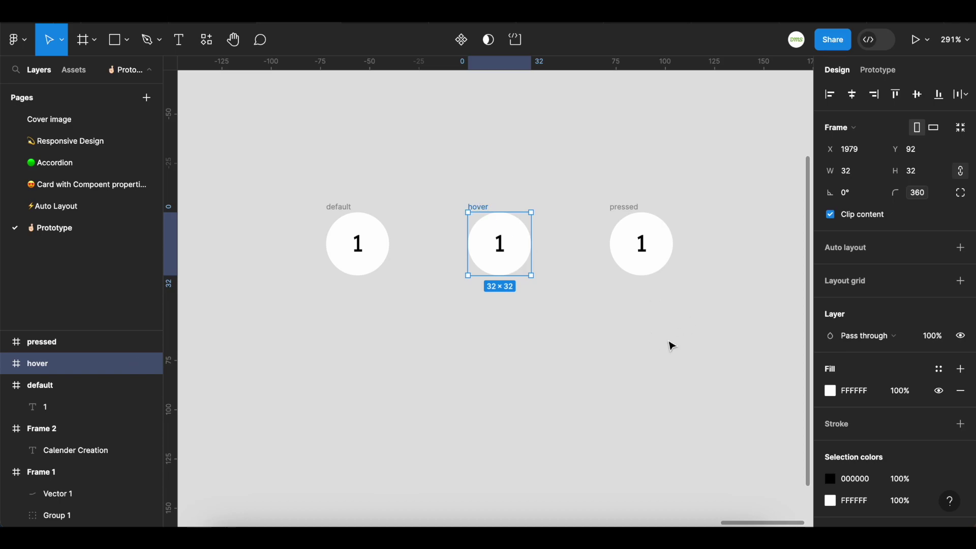
{"action": "left_click", "coordinate": [939, 479]}
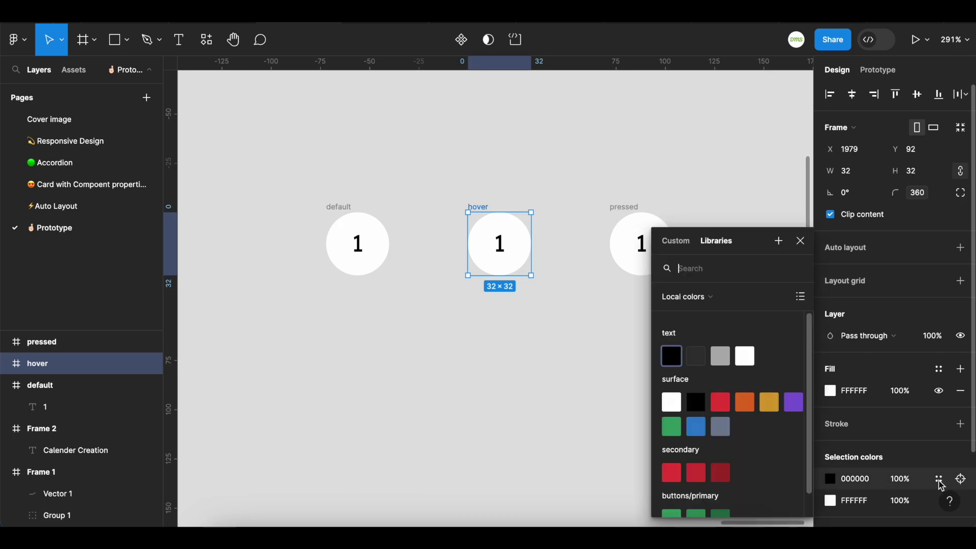
{"action": "left_click", "coordinate": [703, 361]}
{"action": "left_click", "coordinate": [501, 207]}
{"action": "left_click", "coordinate": [493, 207]}
Fill the pressed frame with the surface/surface-green style and give its number the white text color style
{"action": "left_click", "coordinate": [623, 208]}
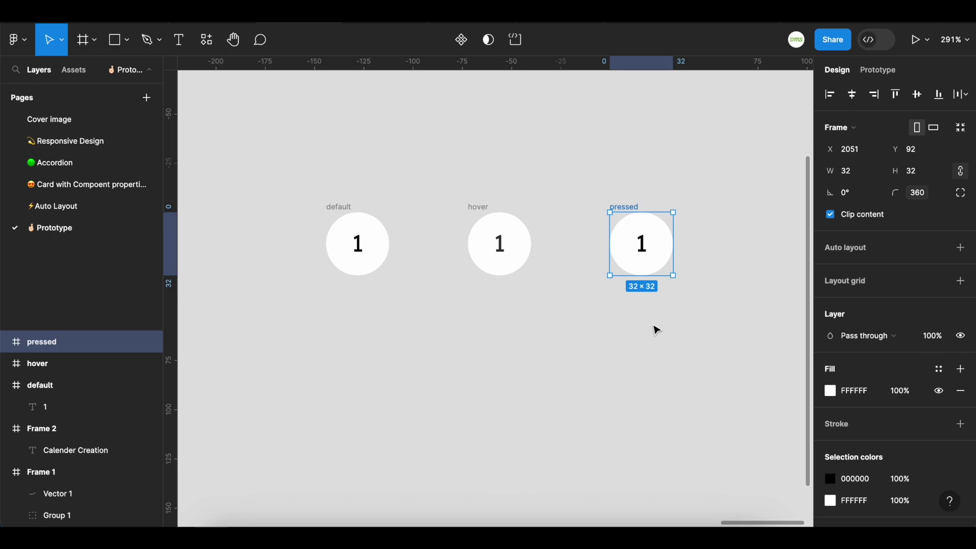
{"action": "left_click", "coordinate": [939, 369]}
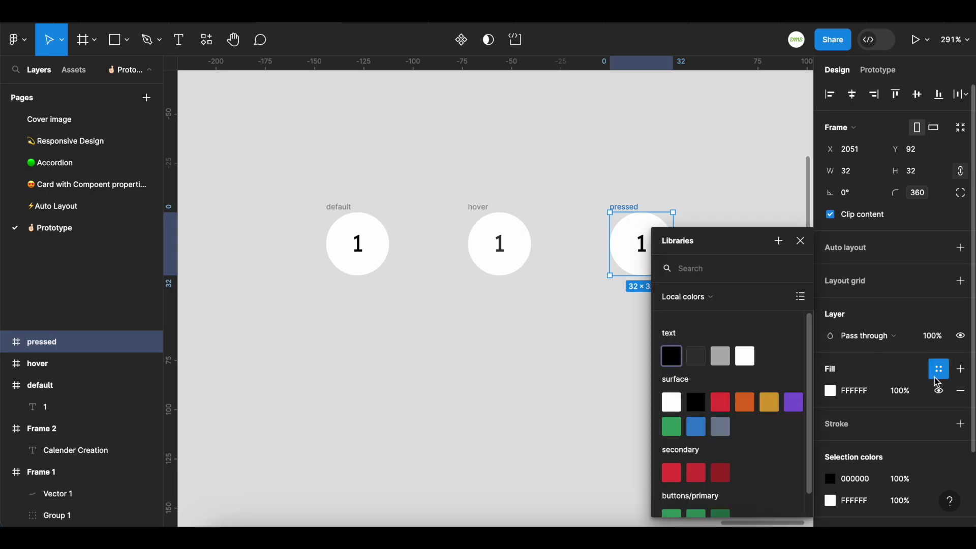
{"action": "left_click", "coordinate": [672, 432]}
{"action": "scroll", "coordinate": [932, 455], "scroll_direction": "down", "scroll_amount": 2}
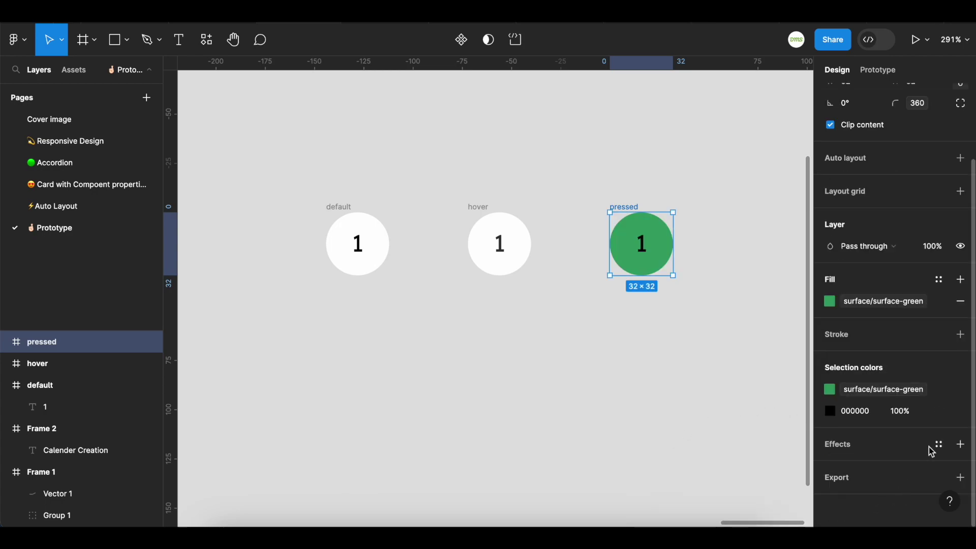
{"action": "left_click", "coordinate": [937, 414]}
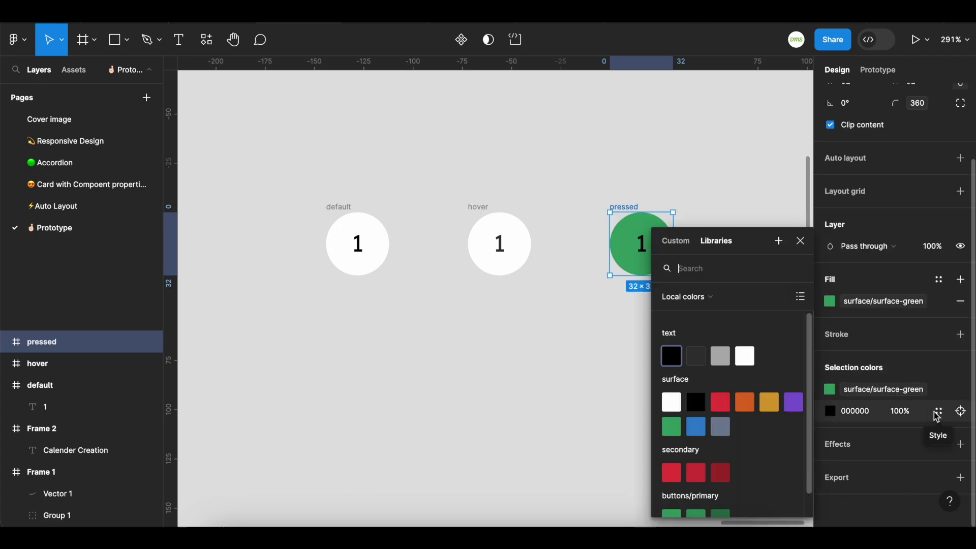
{"action": "left_click", "coordinate": [746, 356]}
Combine the default, hover and pressed frames into one component set
{"action": "key", "text": "ctrl+a"}
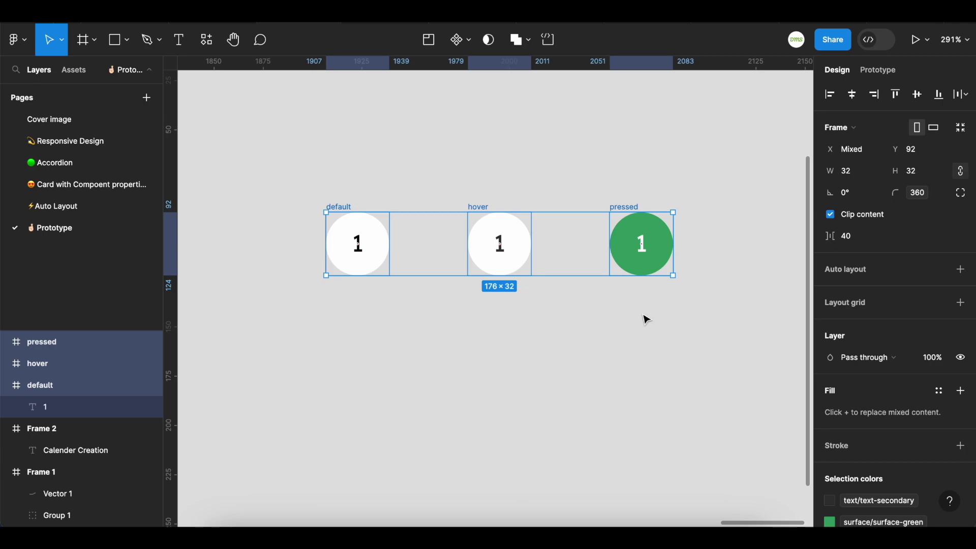
{"action": "left_click", "coordinate": [469, 45]}
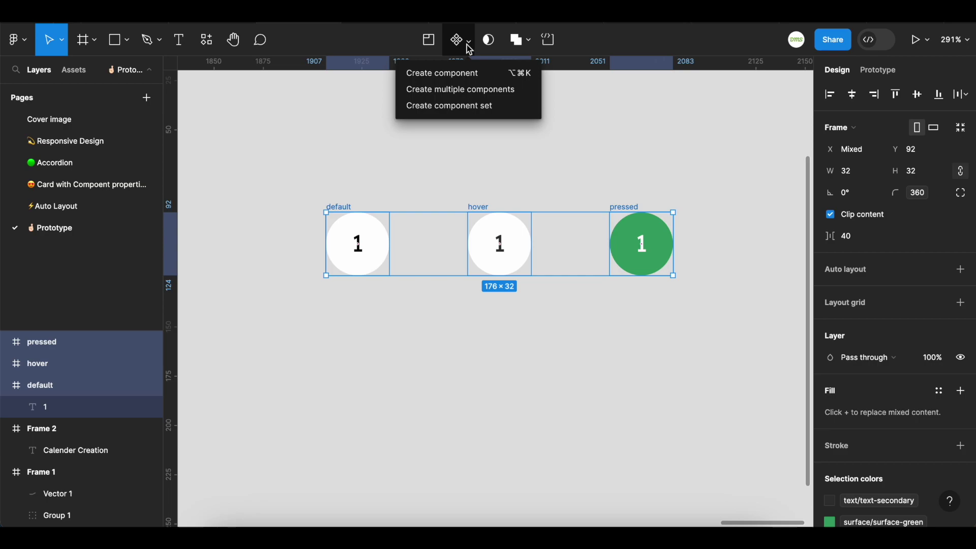
{"action": "left_click", "coordinate": [466, 107]}
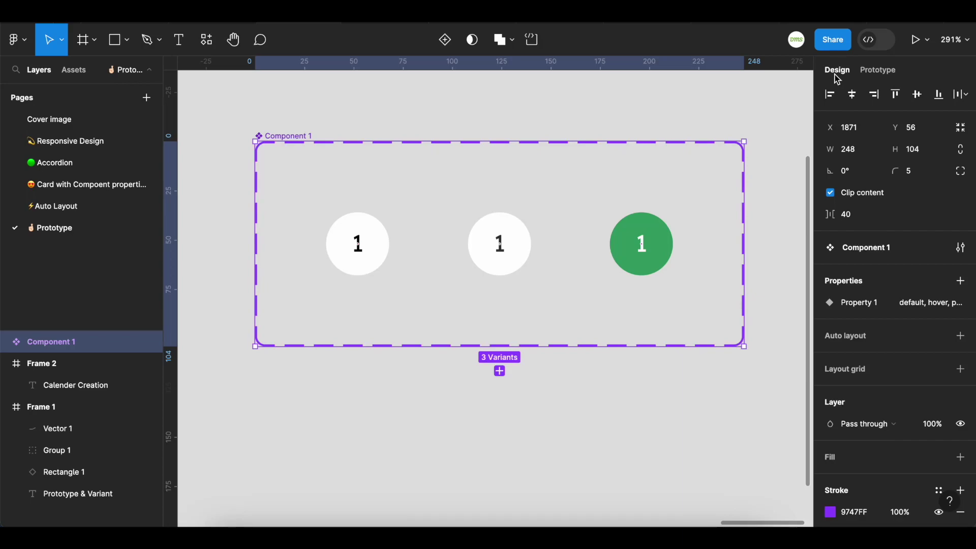
Link the default variant to the hover variant with a While hovering interaction using Smart animate, Ease out, 300ms
{"action": "key", "text": "shift+e"}
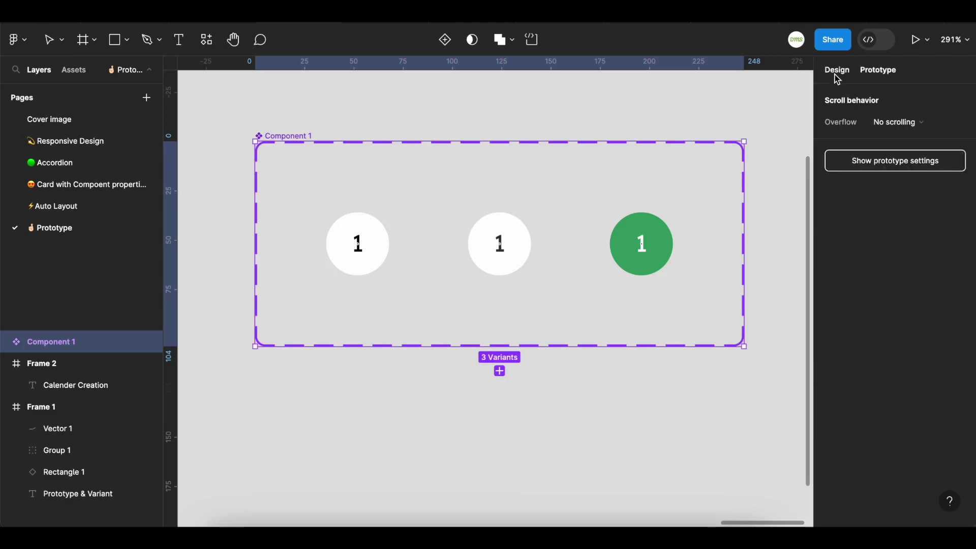
{"action": "left_click", "coordinate": [366, 251]}
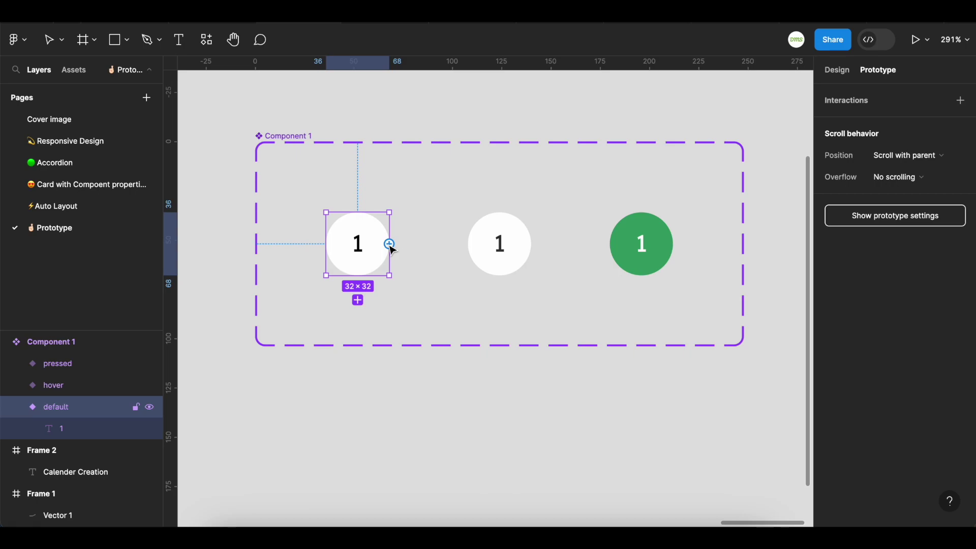
{"action": "left_click_drag", "start_coordinate": [390, 245], "coordinate": [473, 248]}
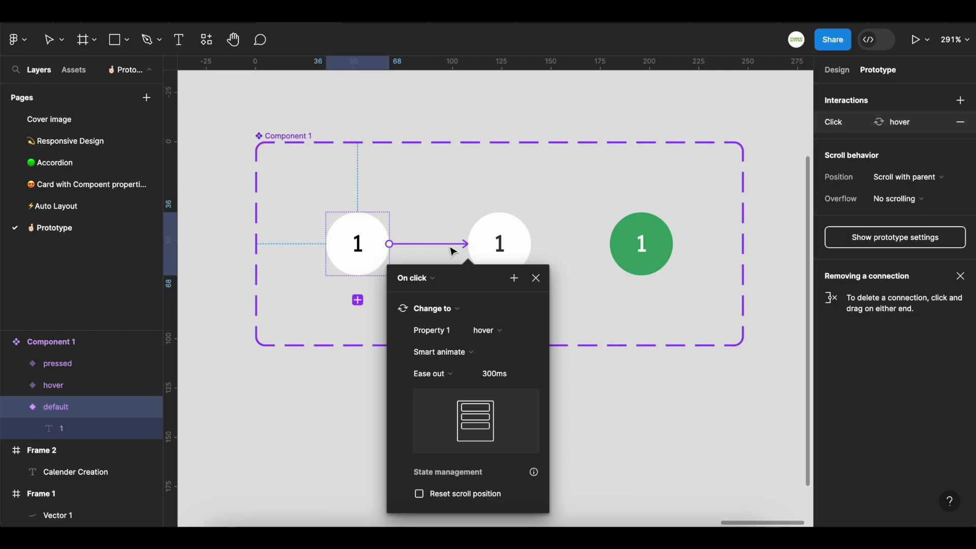
{"action": "left_click", "coordinate": [425, 280]}
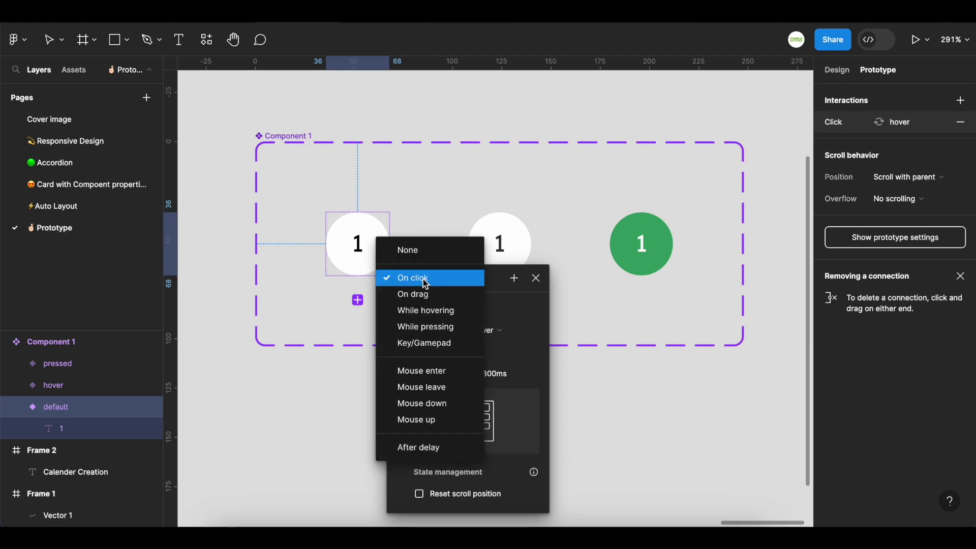
{"action": "left_click", "coordinate": [430, 315]}
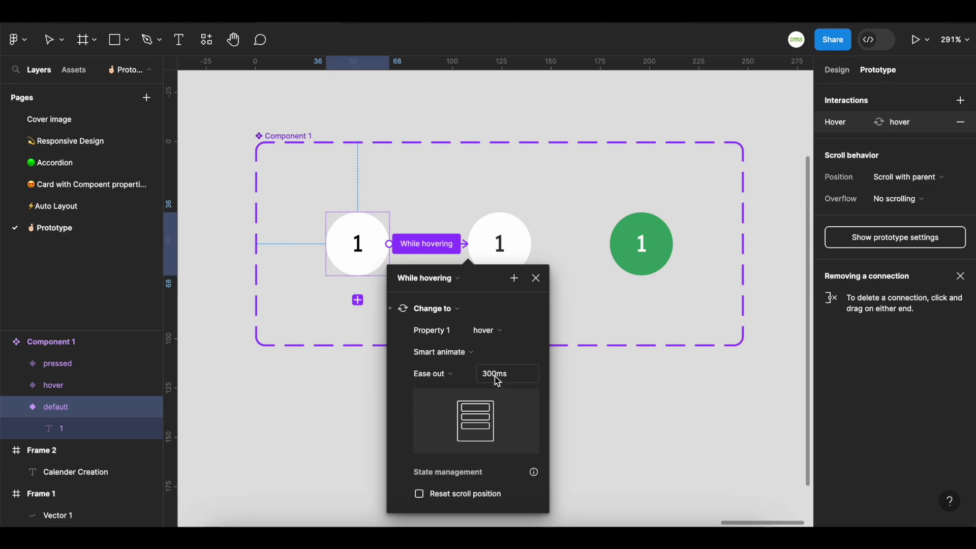
{"action": "left_click", "coordinate": [537, 279]}
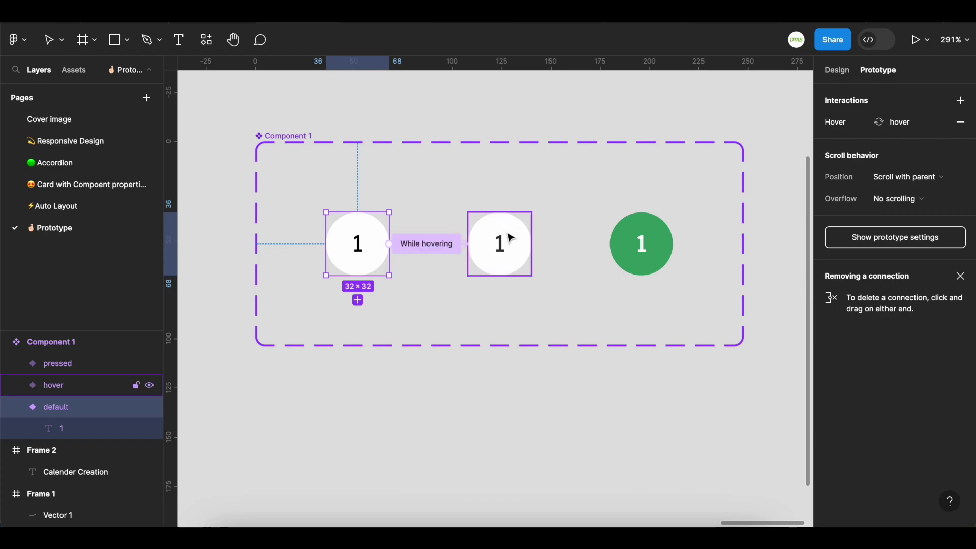
Link the hover variant to the pressed variant with an On click interaction using Smart animate
{"action": "left_click", "coordinate": [509, 256]}
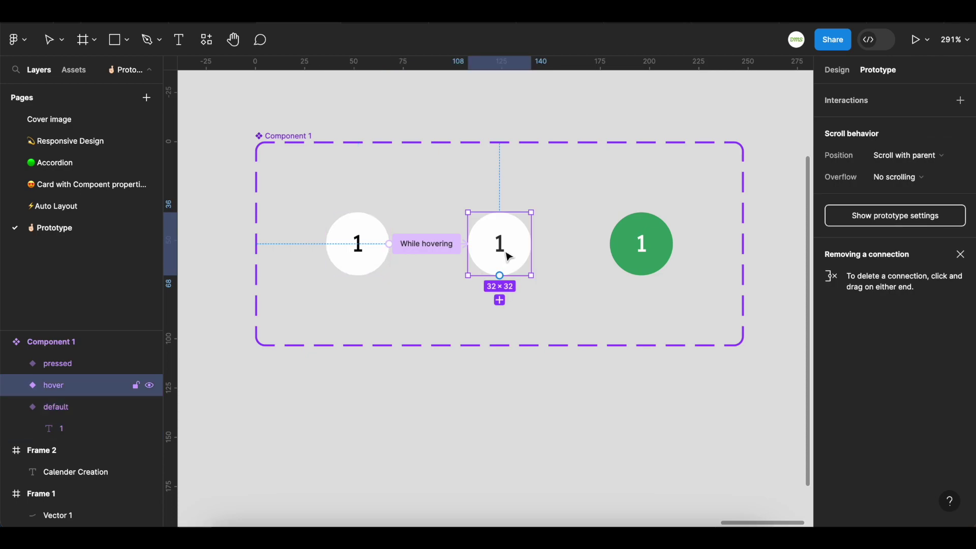
{"action": "left_click_drag", "start_coordinate": [531, 244], "coordinate": [618, 254]}
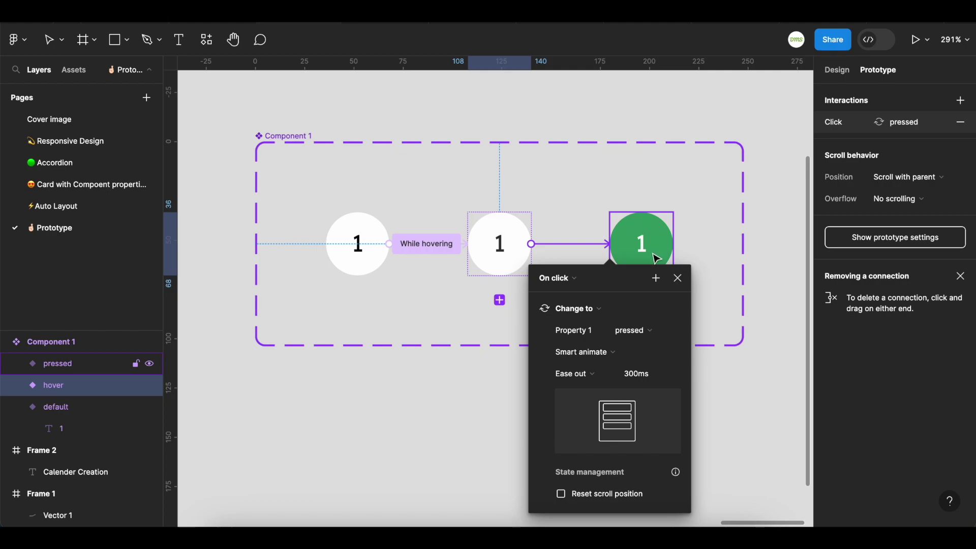
{"action": "left_click", "coordinate": [678, 278]}
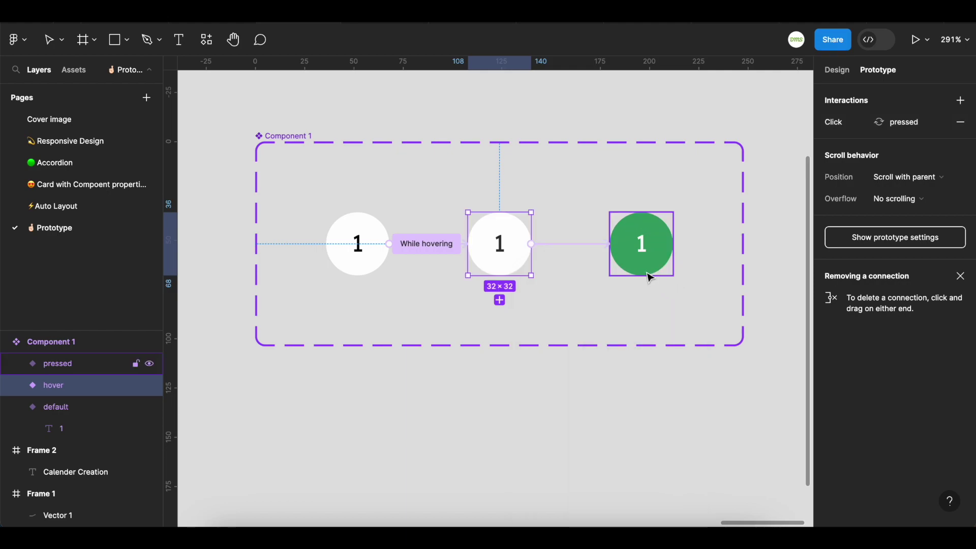
Link the pressed variant back to the default variant with an On click, Smart animate interaction
{"action": "left_click", "coordinate": [652, 268]}
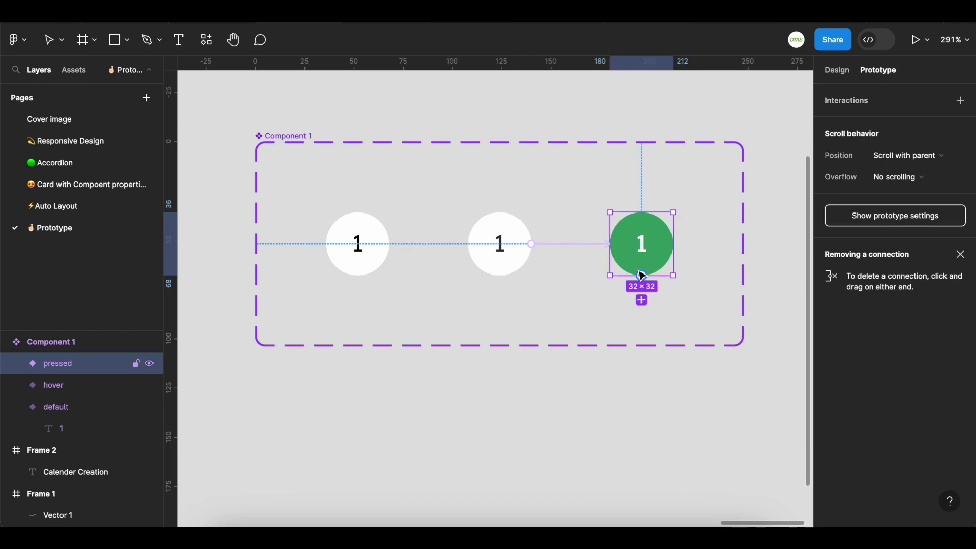
{"action": "left_click_drag", "start_coordinate": [643, 279], "coordinate": [373, 235]}
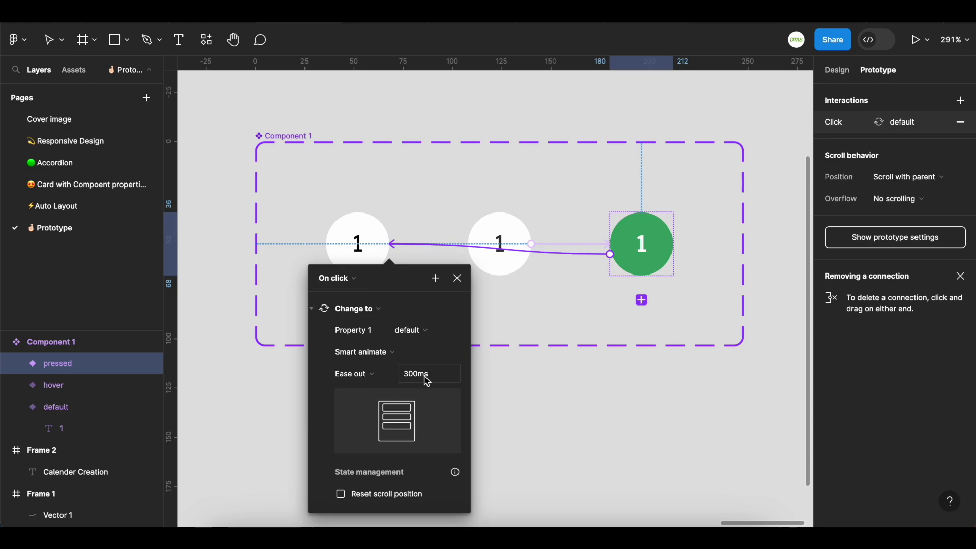
{"action": "left_click", "coordinate": [459, 278]}
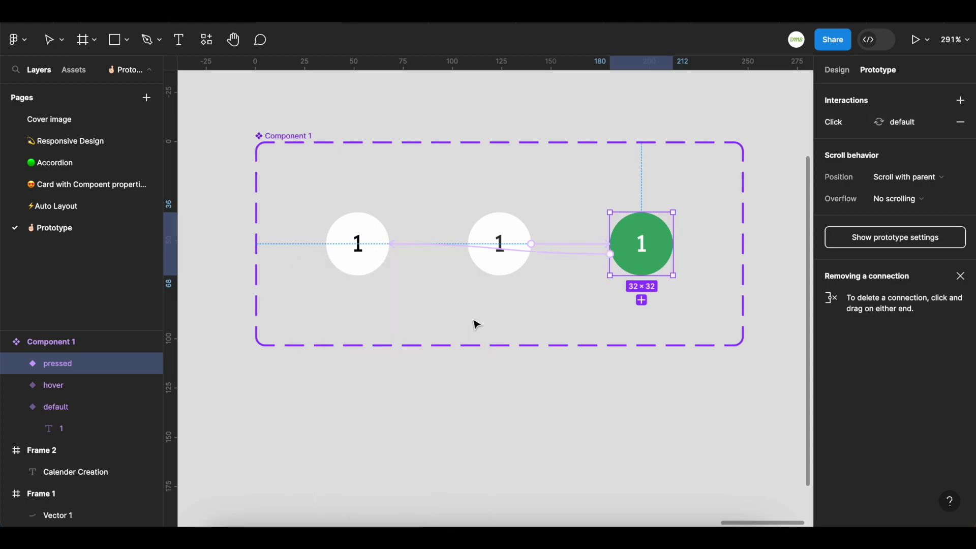
{"action": "scroll", "coordinate": [476, 322], "scroll_direction": "down", "scroll_amount": 1}
{"action": "left_click", "coordinate": [529, 437]}
{"action": "scroll", "coordinate": [538, 453], "scroll_direction": "down", "scroll_amount": 2}
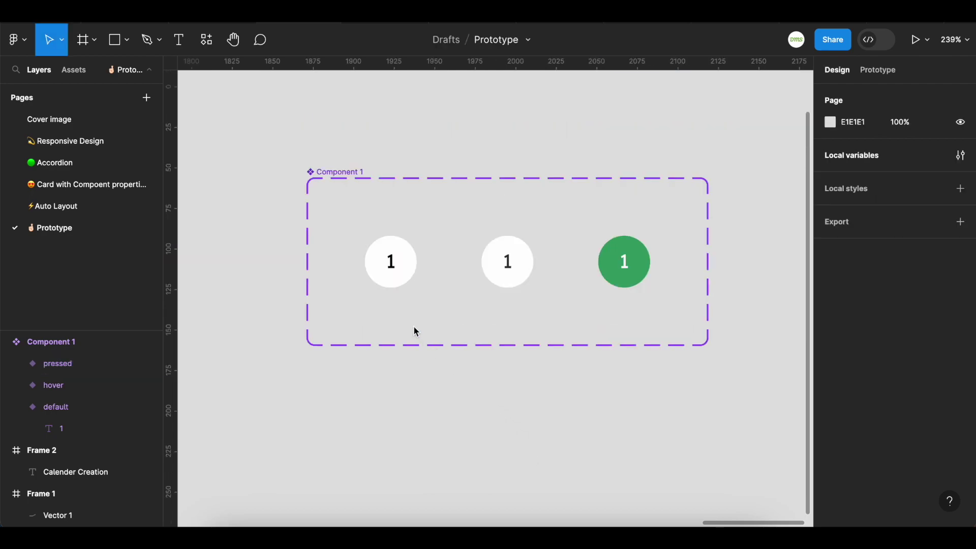
Create a text component property named Days with value 1 for the numbers in all three variants
{"action": "double_click", "coordinate": [393, 270]}
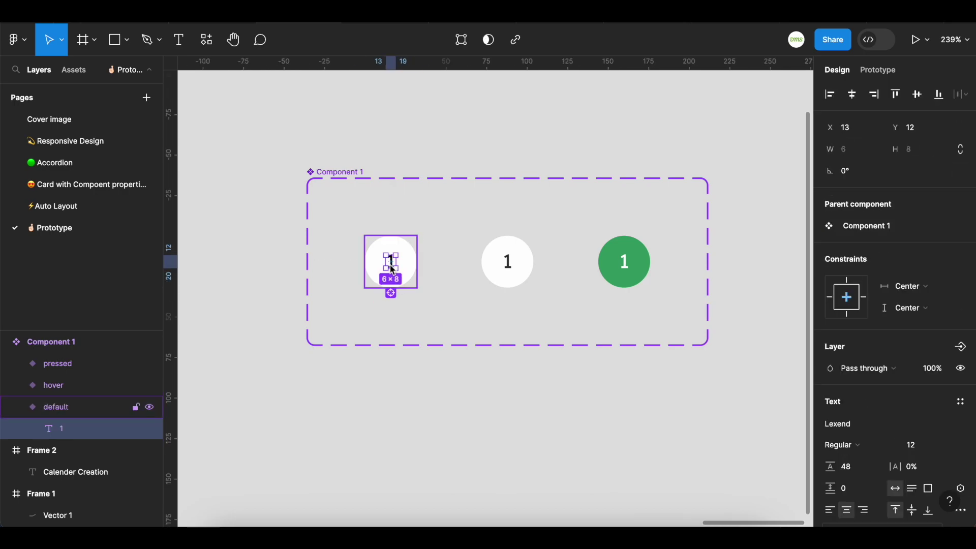
{"action": "left_click", "coordinate": [391, 293]}
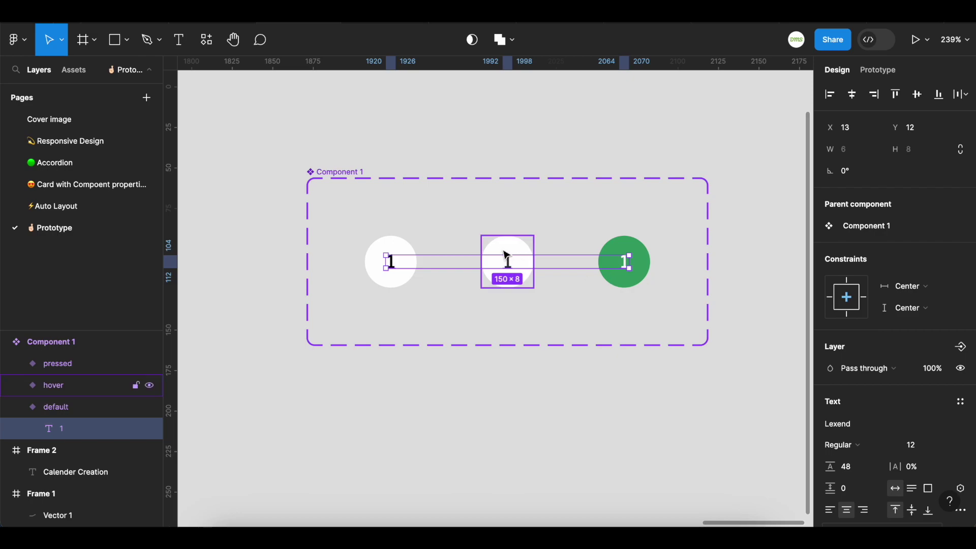
{"action": "scroll", "coordinate": [950, 468], "scroll_direction": "down", "scroll_amount": 2}
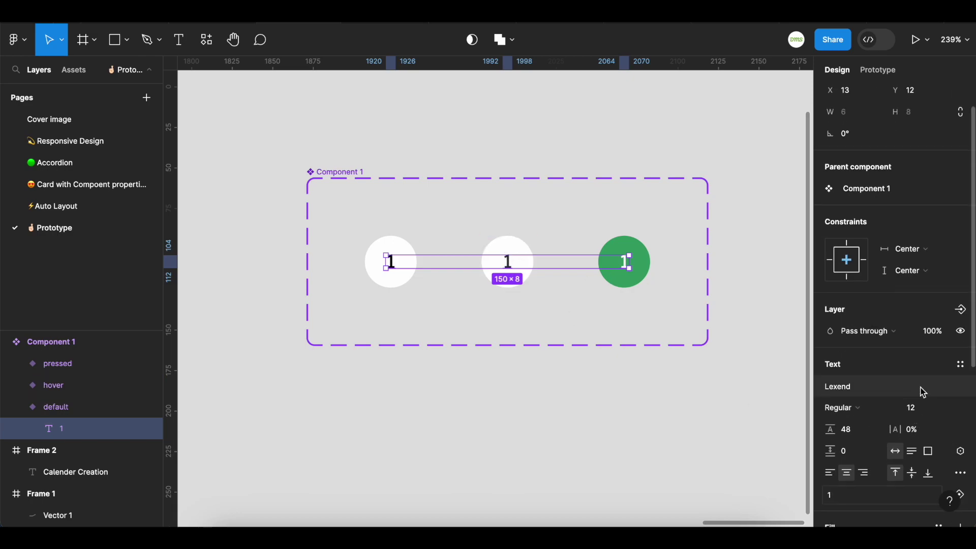
{"action": "scroll", "coordinate": [922, 393], "scroll_direction": "down", "scroll_amount": 2}
{"action": "left_click", "coordinate": [959, 458]}
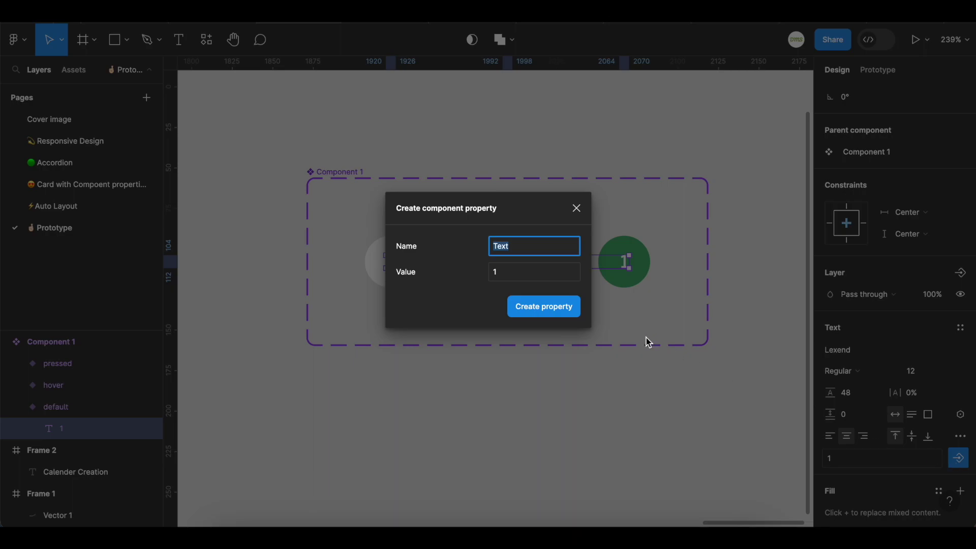
{"action": "type", "text": "Days"}
{"action": "left_click", "coordinate": [545, 306]}
{"action": "scroll", "coordinate": [540, 372], "scroll_direction": "down", "scroll_amount": 3}
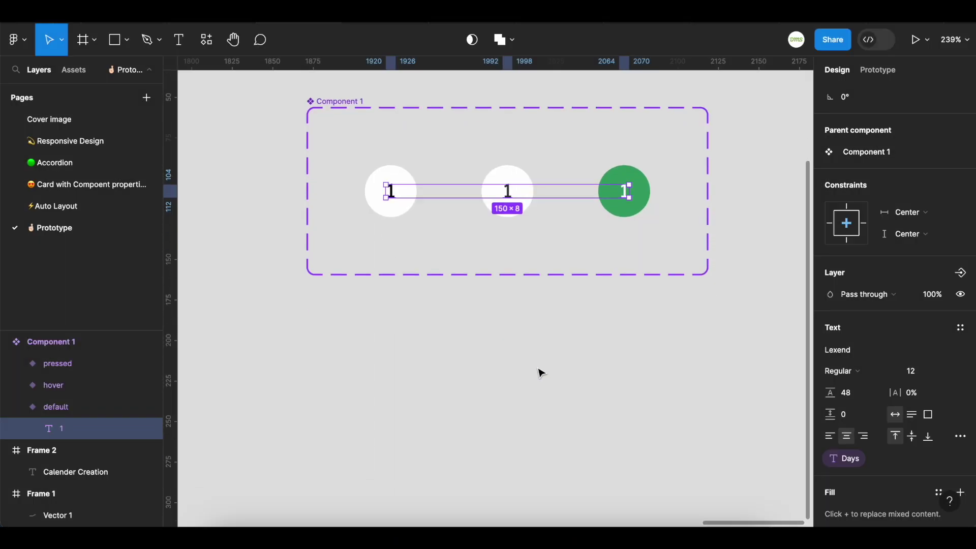
{"action": "left_click", "coordinate": [540, 372]}
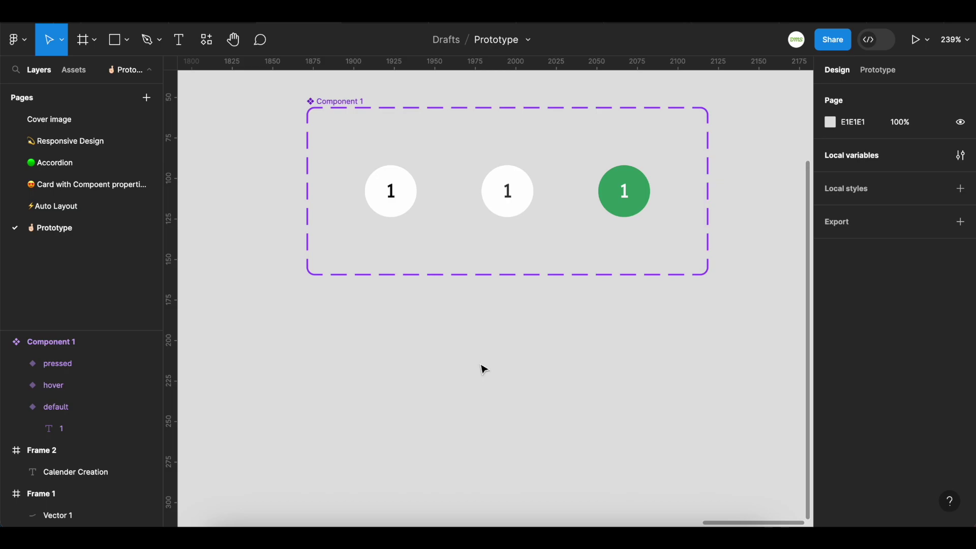
Place an instance of the default variant below the component set
{"action": "left_click", "coordinate": [396, 207]}
{"action": "left_click_drag", "start_coordinate": [396, 208], "coordinate": [360, 375]}
{"action": "scroll", "coordinate": [359, 373], "scroll_direction": "down", "scroll_amount": 2}
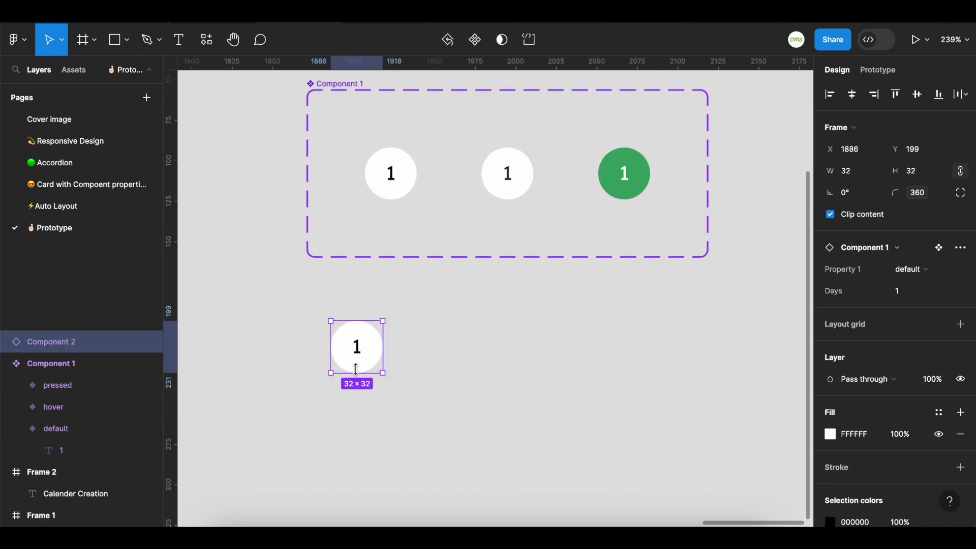
Wrap the instance in an auto layout frame and set its horizontal and vertical padding to spacing-none
{"action": "key", "text": "shift+a"}
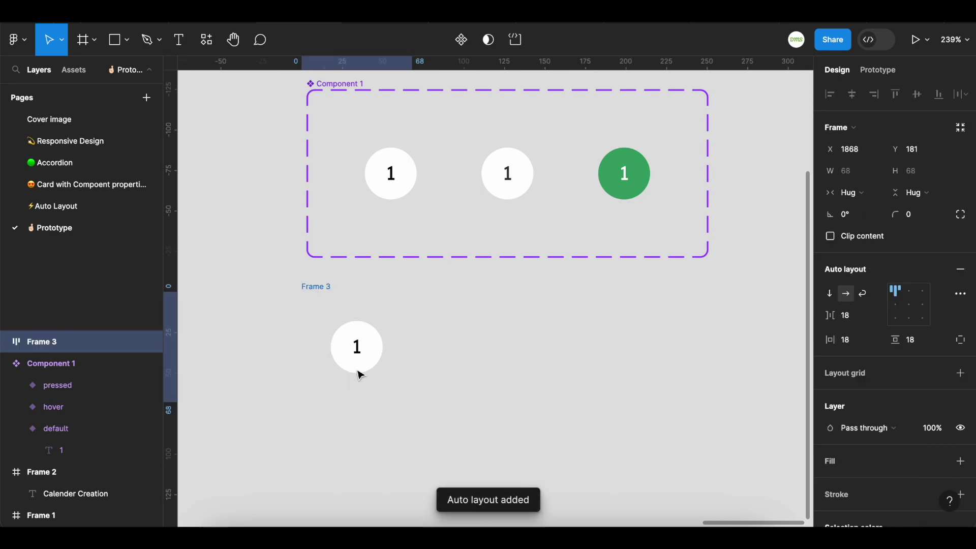
{"action": "left_click", "coordinate": [883, 345]}
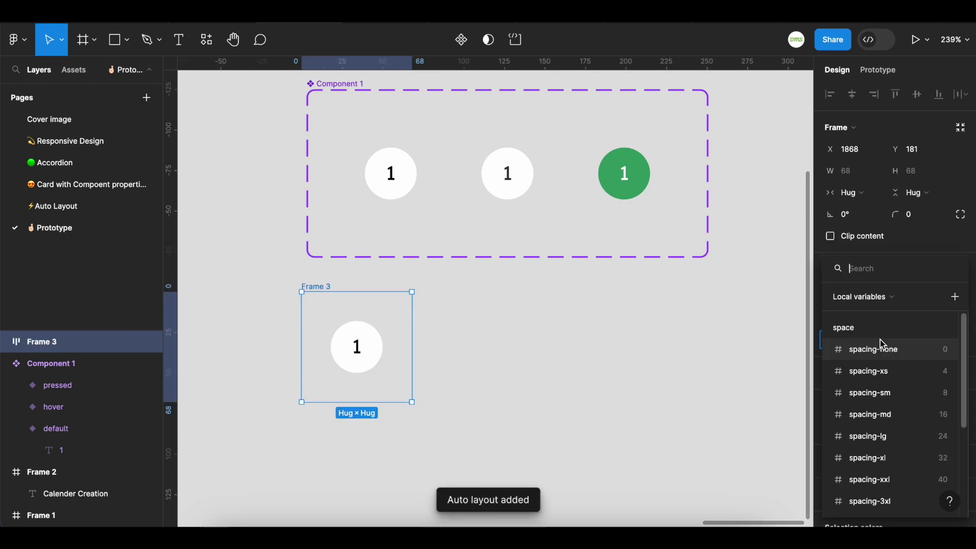
{"action": "left_click", "coordinate": [856, 349]}
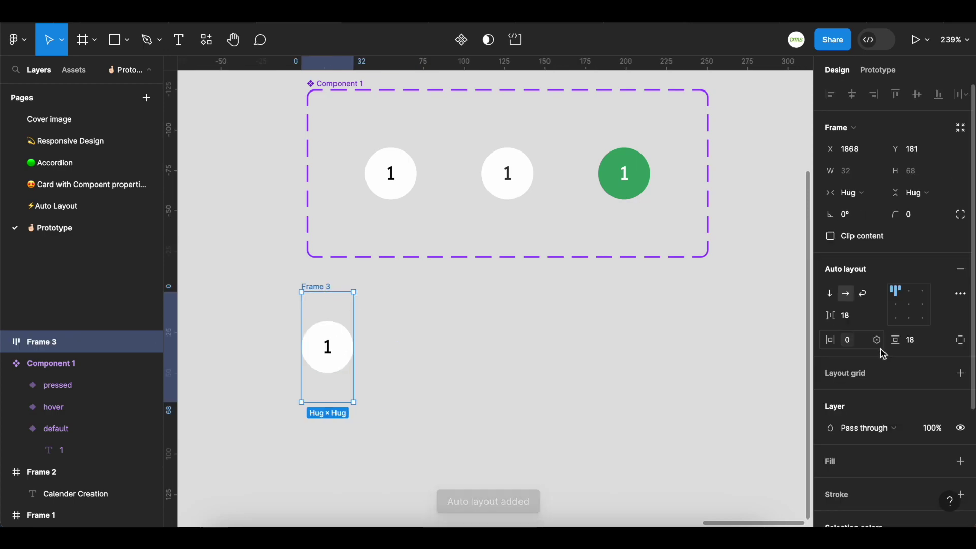
{"action": "left_click", "coordinate": [944, 342]}
{"action": "left_click", "coordinate": [920, 354]}
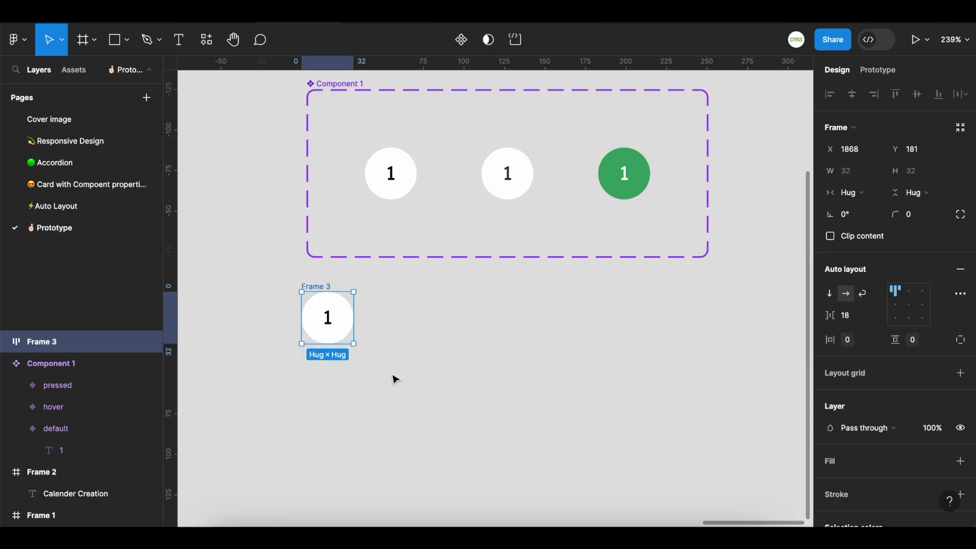
Duplicate the date instance inside the auto layout frame to make a row of seven dates
{"action": "double_click", "coordinate": [331, 318]}
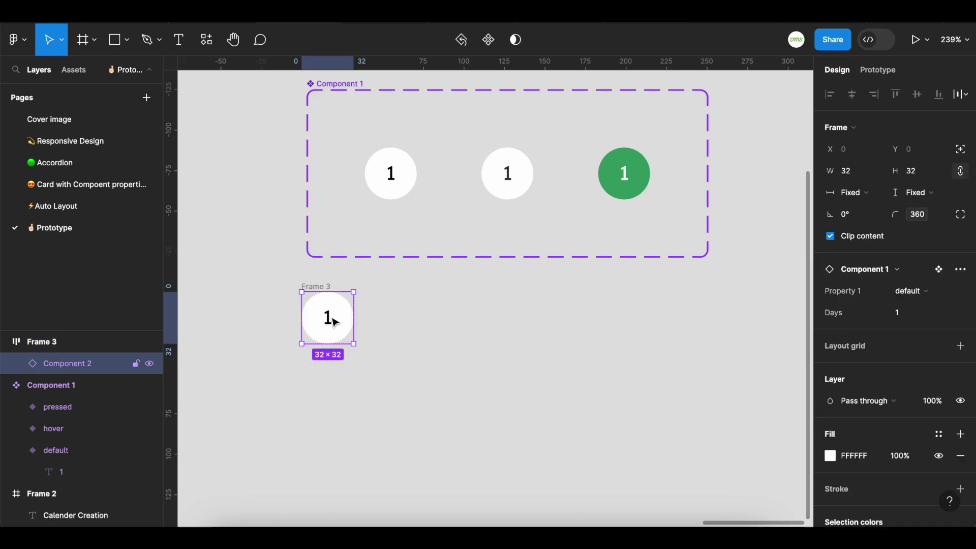
{"action": "key", "text": "ctrl+d"}
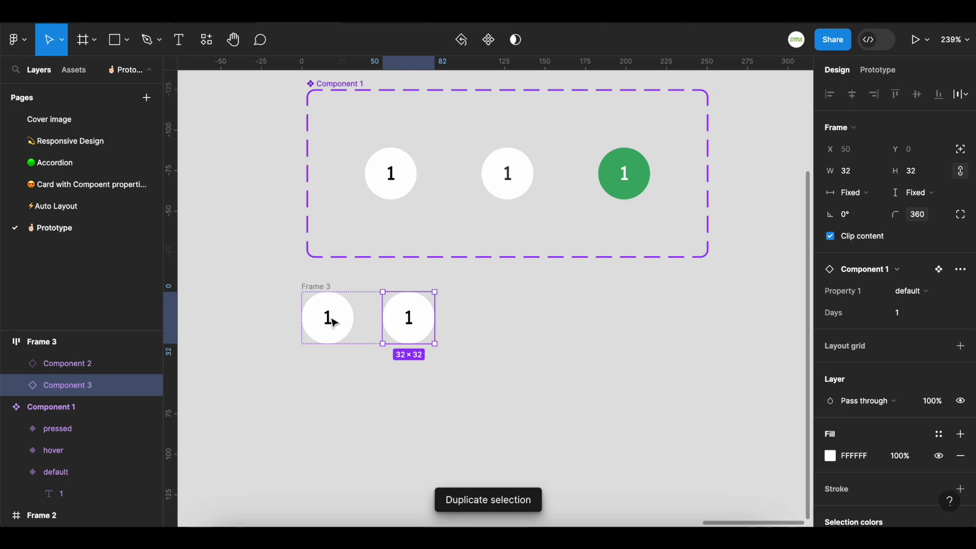
{"action": "key", "text": "ctrl+d"}
{"action": "key", "text": "ctrl+d"}
{"action": "key", "text": "ctrl+d"}
{"action": "key", "text": "ctrl+d"}
{"action": "key", "text": "ctrl+d"}
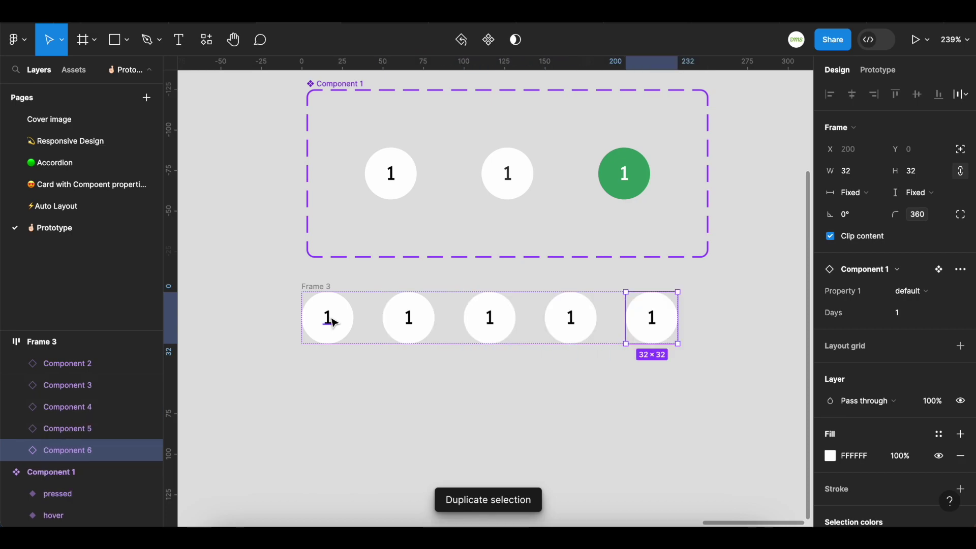
Set the row's item gap to the spacing-xs variable (4) and align the row under the component set at X 1871, Y 196
{"action": "left_click", "coordinate": [316, 287]}
{"action": "key", "text": "shift+a"}
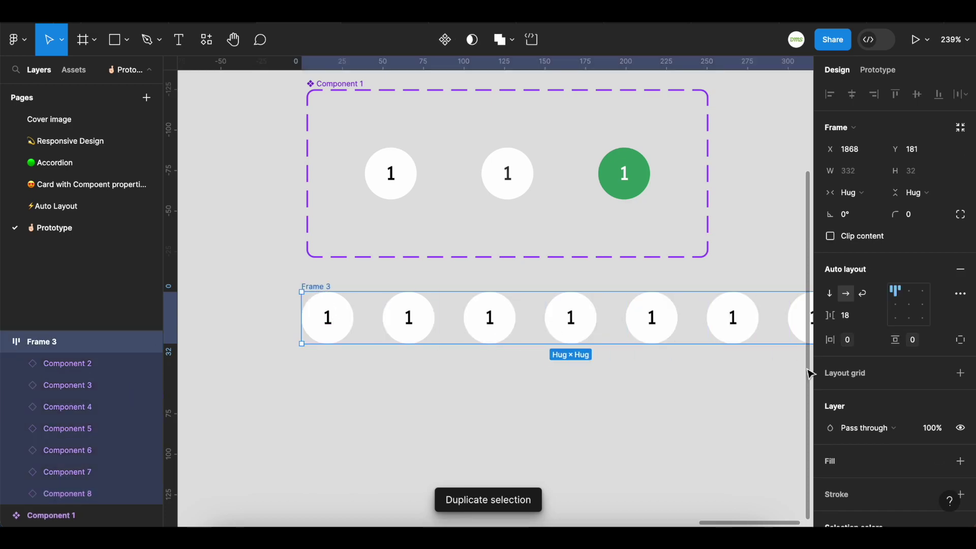
{"action": "left_click", "coordinate": [875, 318]}
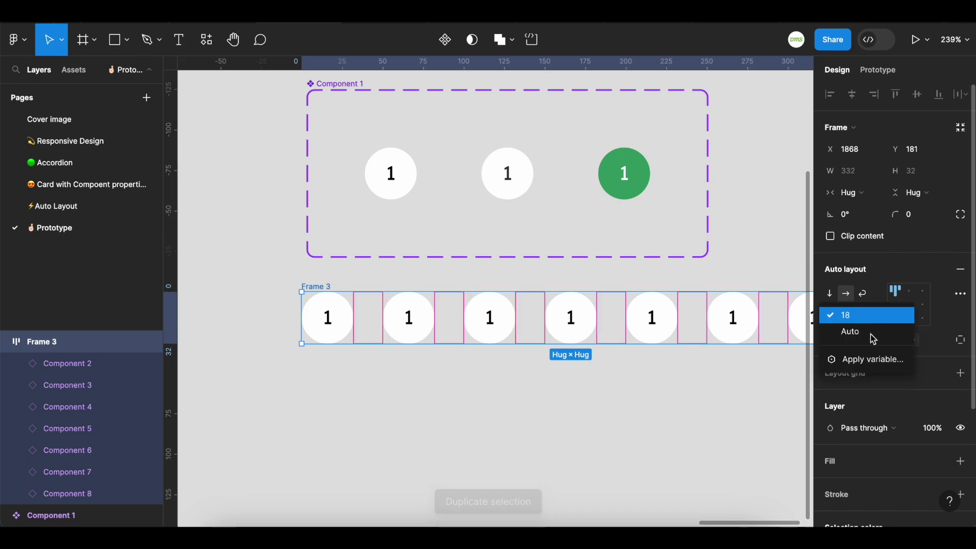
{"action": "left_click", "coordinate": [872, 356]}
{"action": "left_click", "coordinate": [877, 371]}
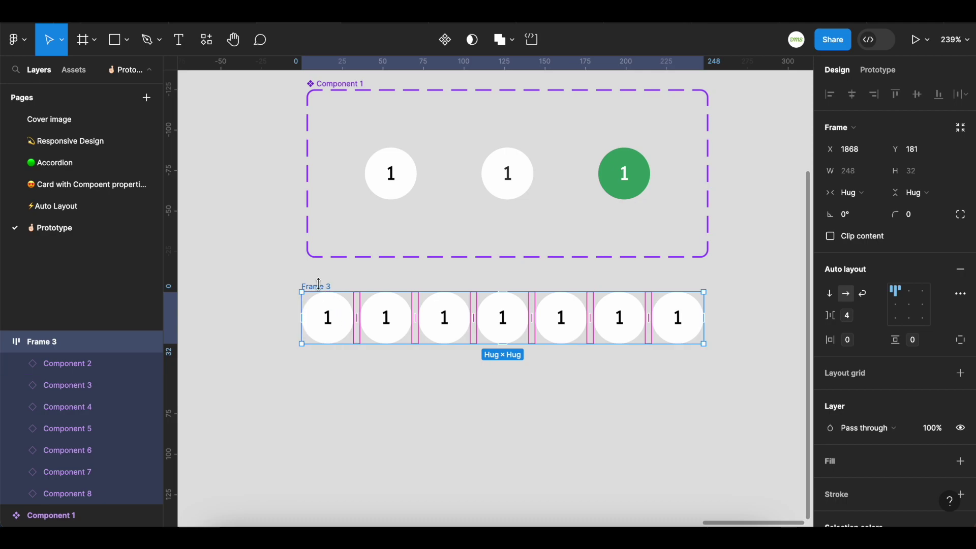
{"action": "left_click_drag", "start_coordinate": [322, 289], "coordinate": [328, 313]}
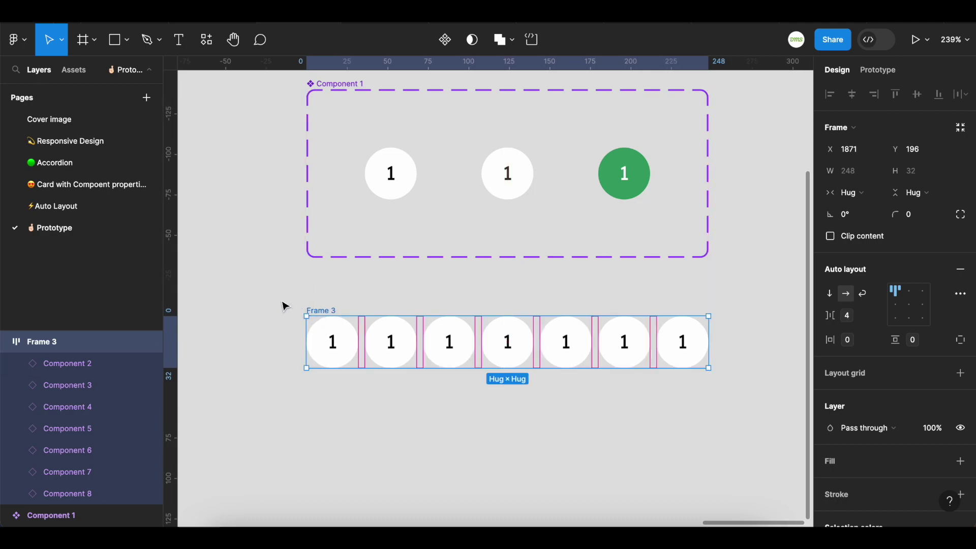
Duplicate the seven-date row four times downwards at equal spacing to form five calendar rows
{"action": "scroll", "coordinate": [283, 306], "scroll_direction": "down", "scroll_amount": 2}
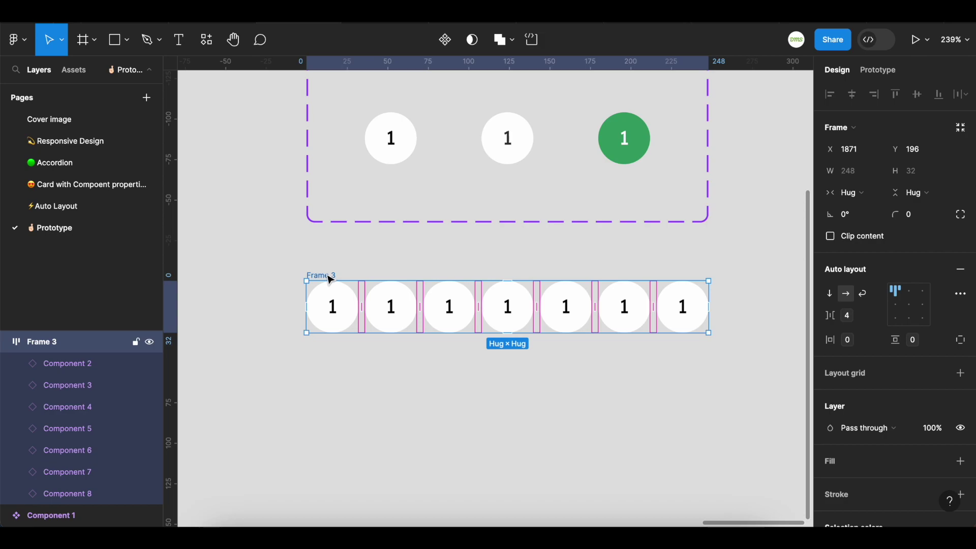
{"action": "left_click_drag", "start_coordinate": [331, 280], "coordinate": [333, 344], "text": "alt"}
{"action": "key", "text": "ctrl+d"}
{"action": "key", "text": "ctrl+d"}
{"action": "scroll", "coordinate": [331, 345], "scroll_direction": "down", "scroll_amount": 1}
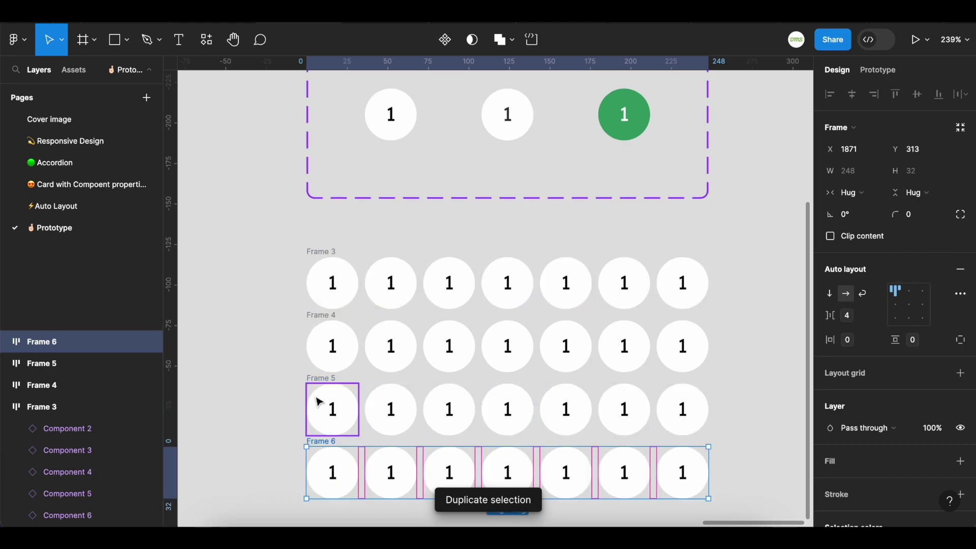
{"action": "scroll", "coordinate": [318, 401], "scroll_direction": "down", "scroll_amount": 3}
{"action": "key", "text": "ctrl+d"}
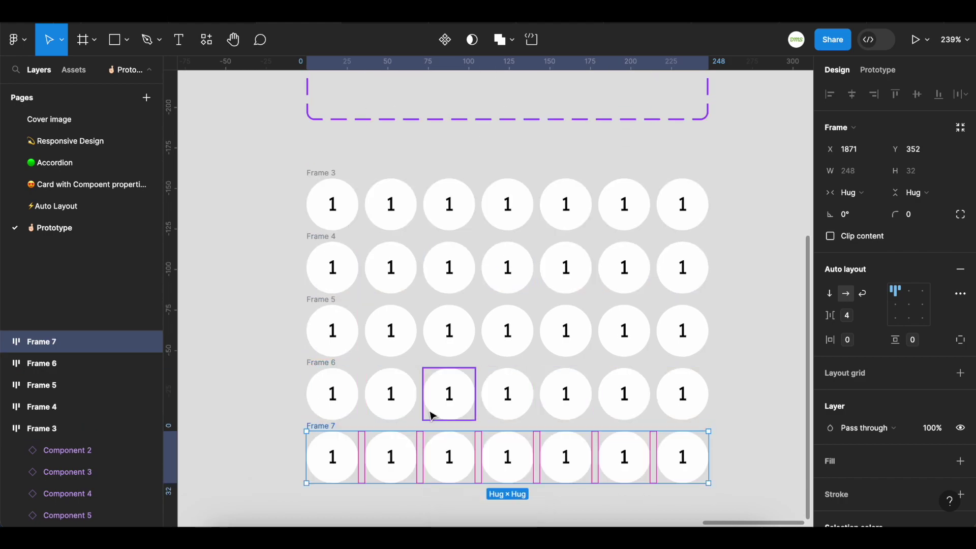
{"action": "scroll", "coordinate": [429, 414], "scroll_direction": "down", "scroll_amount": 2}
{"action": "left_click", "coordinate": [316, 219]}
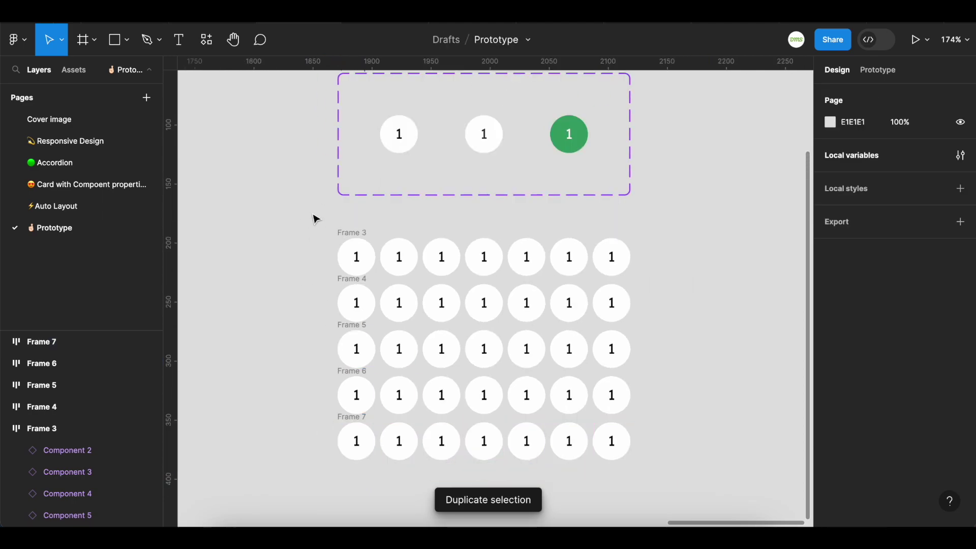
Wrap the five date rows in a vertical auto layout frame with the spacing-sm variable (8) as the item gap
{"action": "left_click_drag", "start_coordinate": [311, 211], "coordinate": [661, 471]}
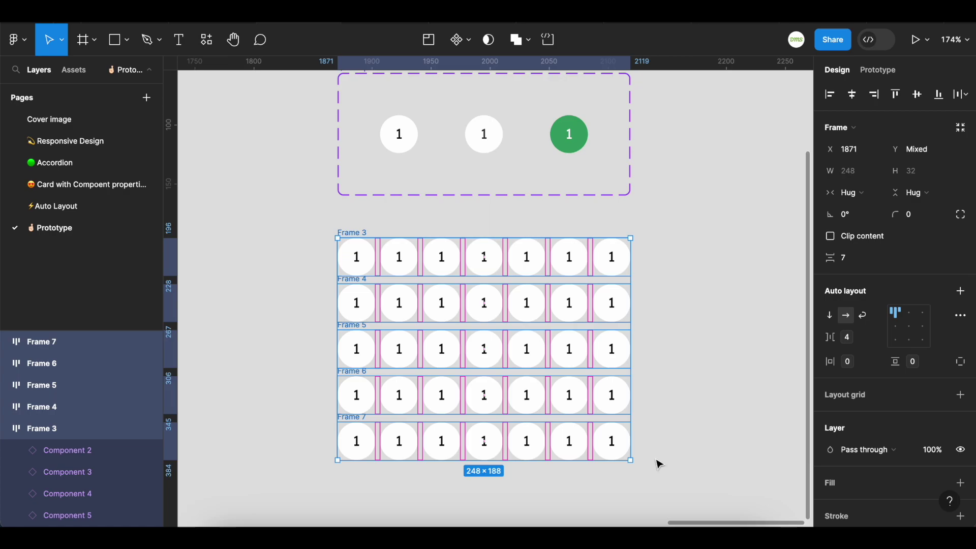
{"action": "key", "text": "shift+a"}
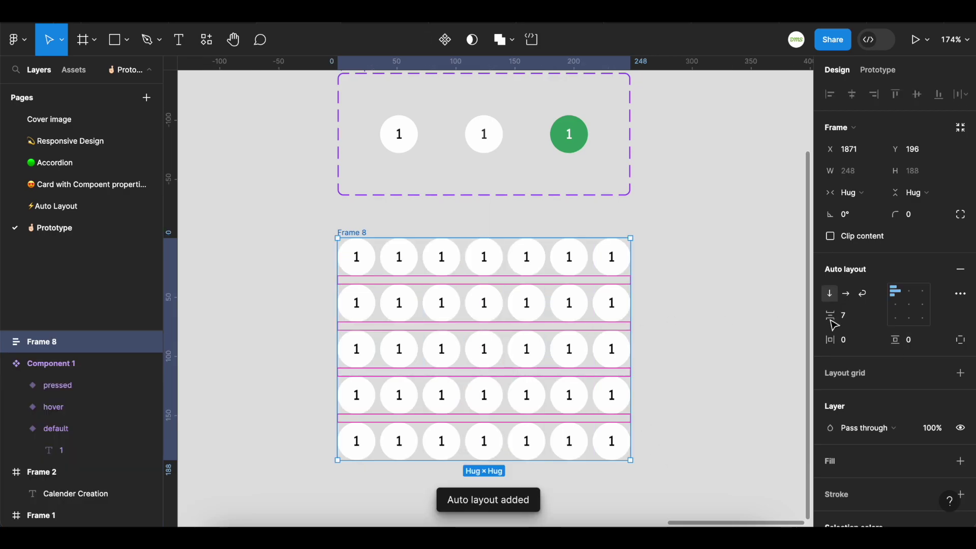
{"action": "left_click", "coordinate": [878, 316]}
{"action": "left_click", "coordinate": [877, 386]}
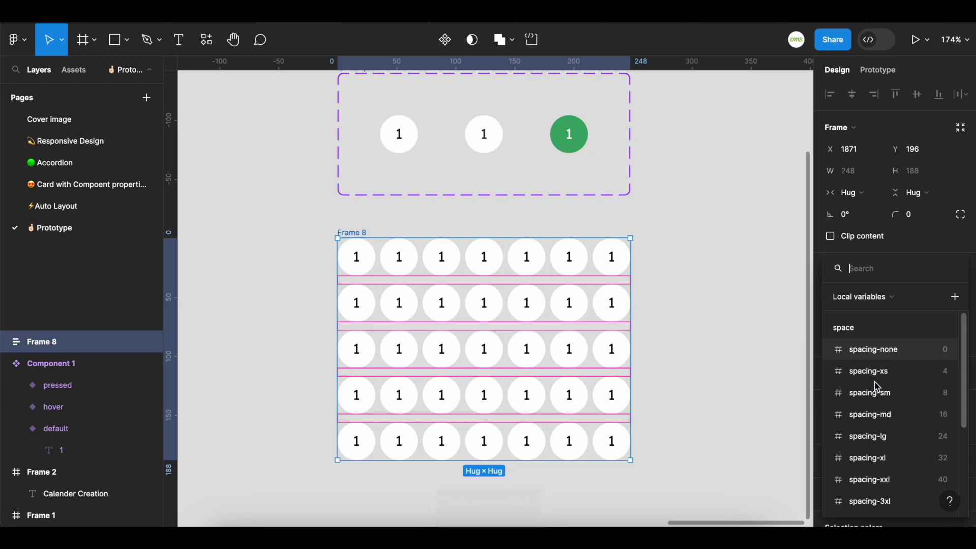
{"action": "left_click", "coordinate": [876, 401]}
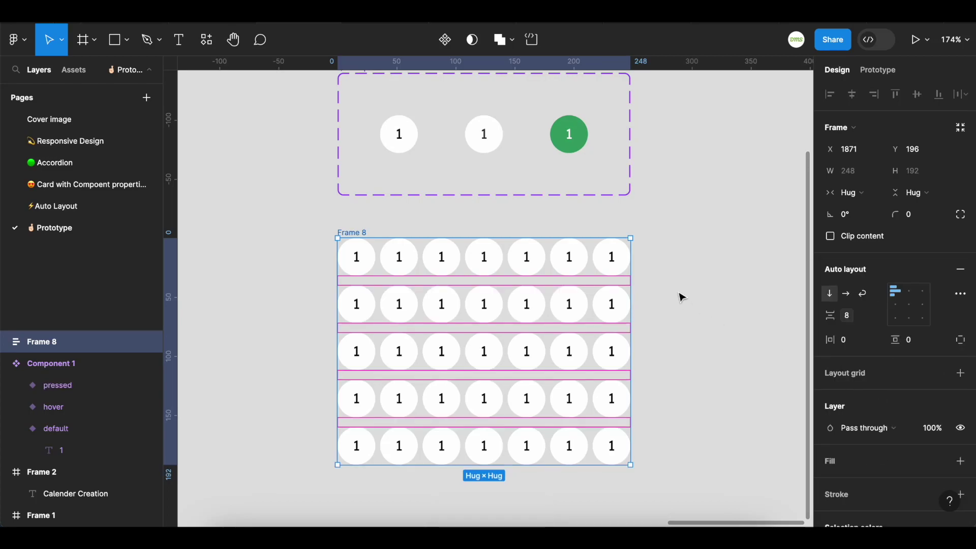
Rename the frame holding the date rows to days
{"action": "double_click", "coordinate": [355, 234]}
{"action": "type", "text": "ca"}
{"action": "key", "text": "BackSpace"}
{"action": "key", "text": "BackSpace"}
{"action": "type", "text": "days"}
{"action": "key", "text": "Return"}
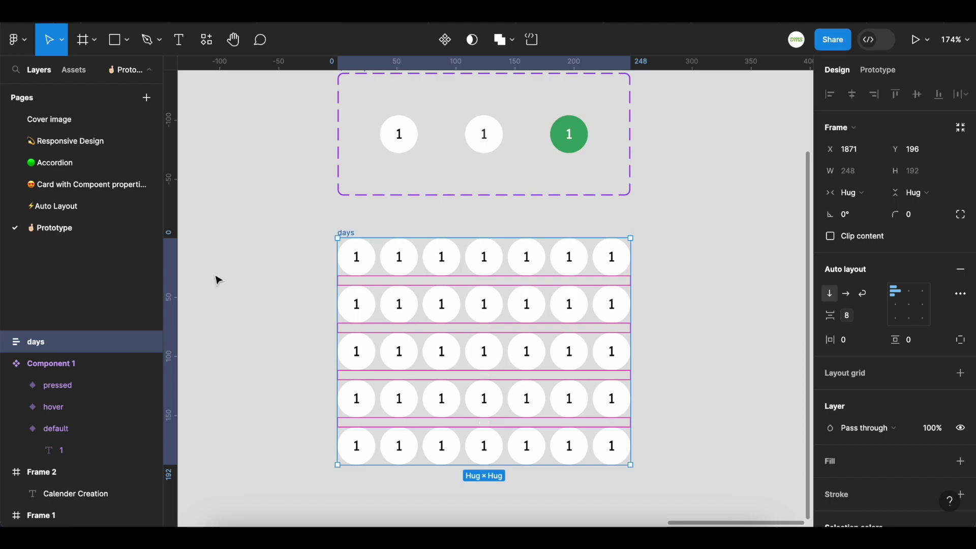
Set the Days property of the second to seventh dates in the first row to 2 through 7
{"action": "scroll", "coordinate": [362, 260], "scroll_direction": "up", "scroll_amount": 2}
{"action": "double_click", "coordinate": [361, 260]}
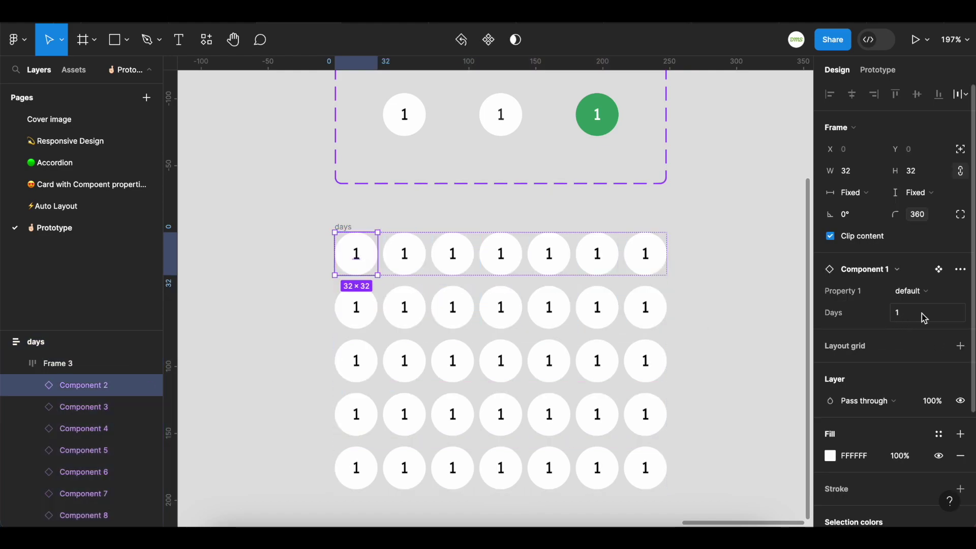
{"action": "left_click", "coordinate": [424, 266]}
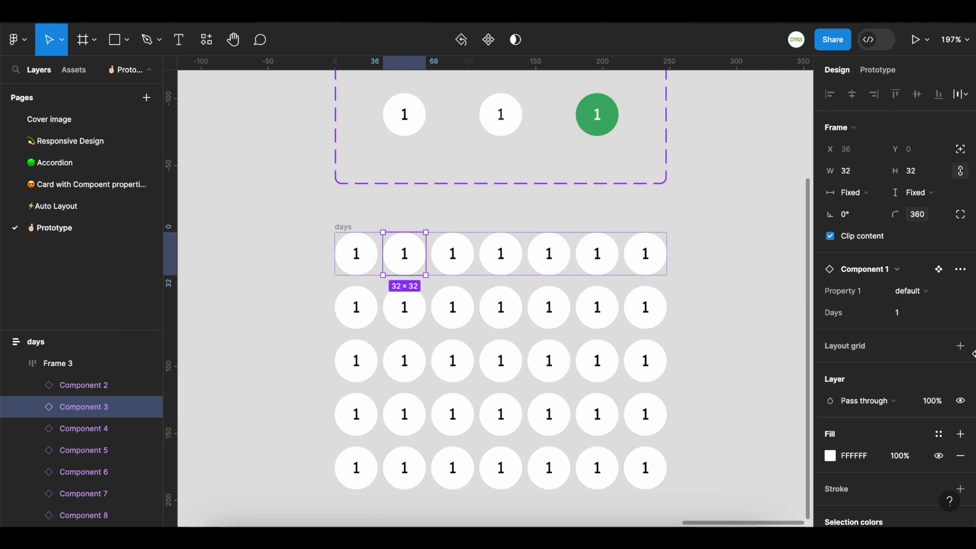
{"action": "left_click", "coordinate": [922, 321]}
{"action": "type", "text": "2"}
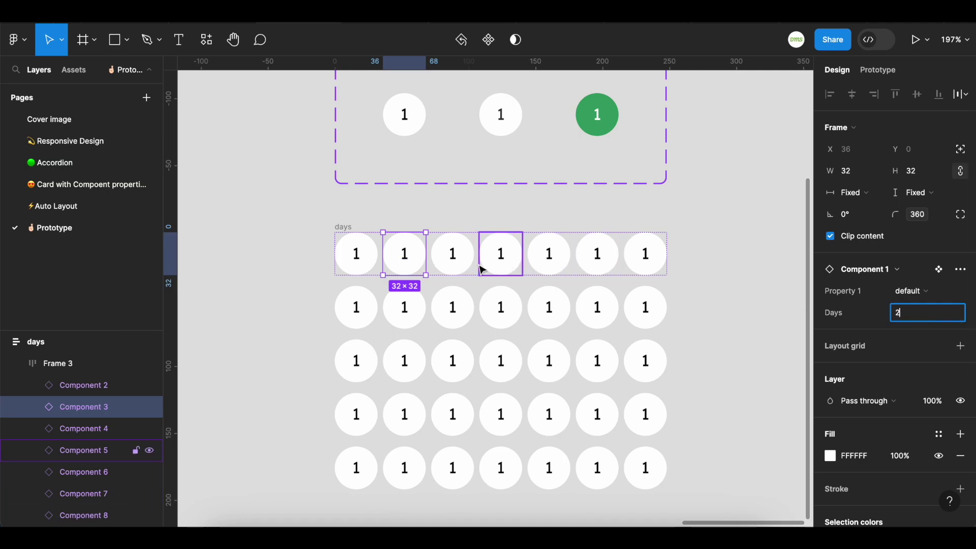
{"action": "left_click", "coordinate": [454, 265]}
{"action": "left_click", "coordinate": [931, 313]}
{"action": "type", "text": "3"}
{"action": "left_click", "coordinate": [500, 254]}
{"action": "left_click", "coordinate": [915, 322]}
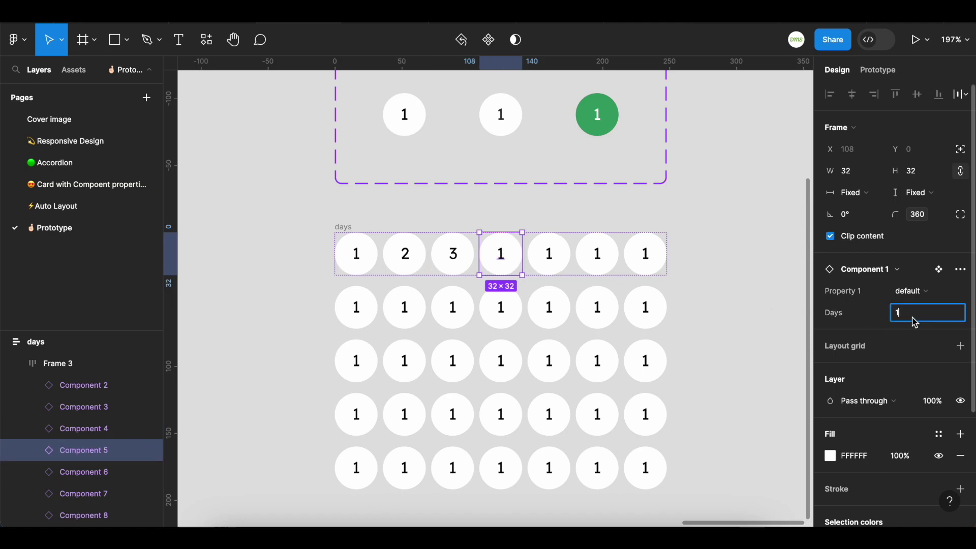
{"action": "type", "text": "4"}
{"action": "left_click", "coordinate": [561, 260]}
{"action": "left_click", "coordinate": [904, 311]}
{"action": "type", "text": "5"}
{"action": "left_click", "coordinate": [609, 265]}
{"action": "type", "text": "6"}
{"action": "left_click", "coordinate": [646, 255]}
{"action": "left_click", "coordinate": [910, 312]}
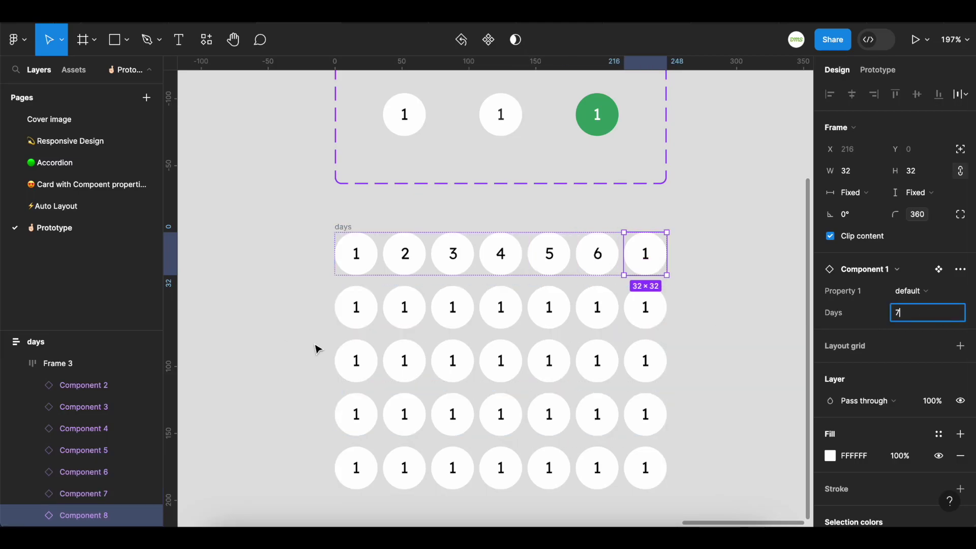
{"action": "type", "text": "7"}
Set the Days property of the seven dates in the second row to 8 through 14
{"action": "left_click", "coordinate": [355, 308]}
{"action": "left_click", "coordinate": [910, 312]}
{"action": "type", "text": "8"}
{"action": "left_click", "coordinate": [414, 321]}
{"action": "left_click", "coordinate": [910, 313]}
{"action": "type", "text": "9"}
{"action": "left_click", "coordinate": [453, 307]}
{"action": "left_click", "coordinate": [910, 312]}
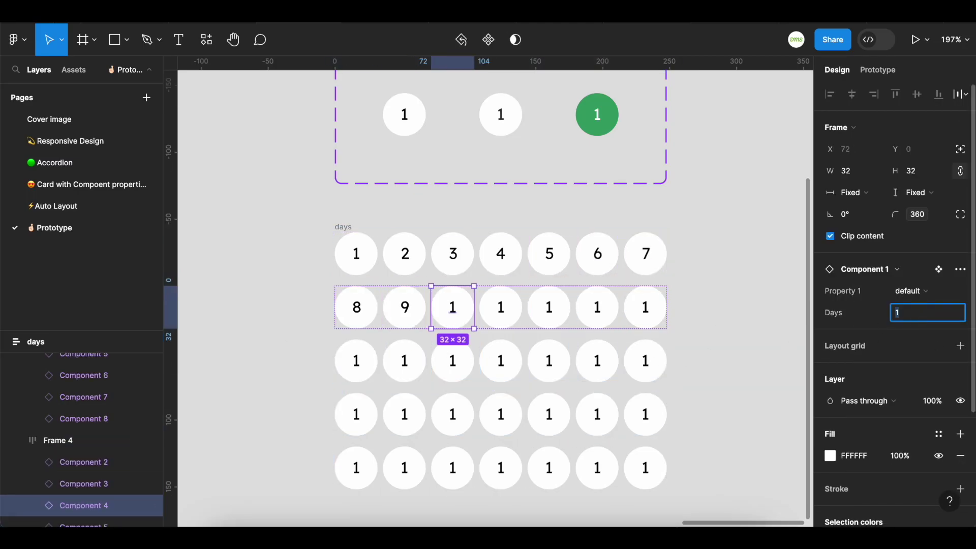
{"action": "type", "text": "10"}
{"action": "left_click", "coordinate": [501, 308]}
{"action": "left_click", "coordinate": [910, 313]}
{"action": "type", "text": "11"}
{"action": "key", "text": "Tab"}
{"action": "left_click", "coordinate": [904, 314]}
{"action": "type", "text": "12"}
{"action": "key", "text": "Tab"}
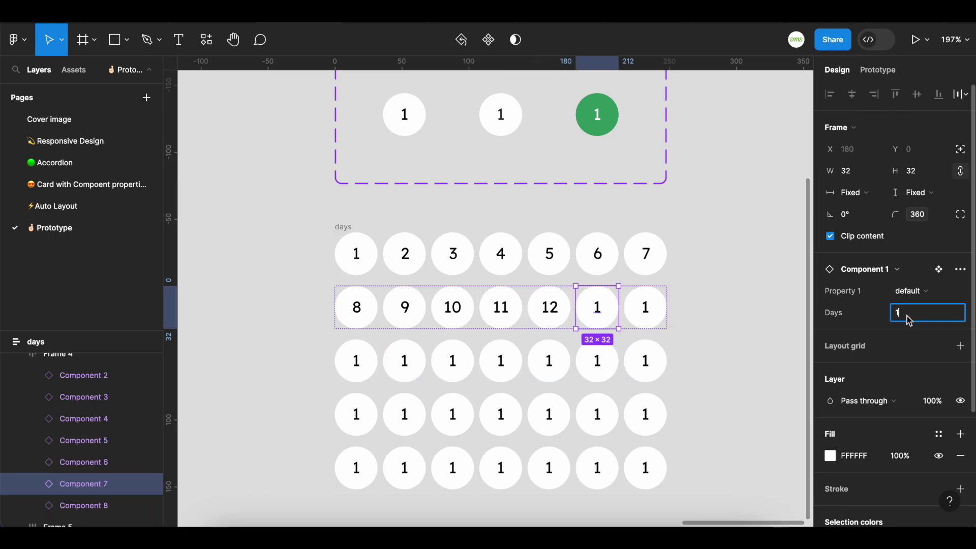
{"action": "type", "text": "13"}
{"action": "key", "text": "Tab"}
{"action": "type", "text": "14"}
Set the Days property of the seven dates in the third row to 15 through 21
{"action": "left_click", "coordinate": [376, 374]}
{"action": "left_click", "coordinate": [910, 312]}
{"action": "type", "text": "15"}
{"action": "key", "text": "Tab"}
{"action": "type", "text": "16"}
{"action": "key", "text": "Tab"}
{"action": "type", "text": "17"}
{"action": "key", "text": "Tab"}
{"action": "type", "text": "18"}
{"action": "key", "text": "Tab"}
{"action": "type", "text": "19"}
{"action": "key", "text": "Tab"}
{"action": "type", "text": "20"}
{"action": "key", "text": "Tab"}
{"action": "type", "text": "21"}
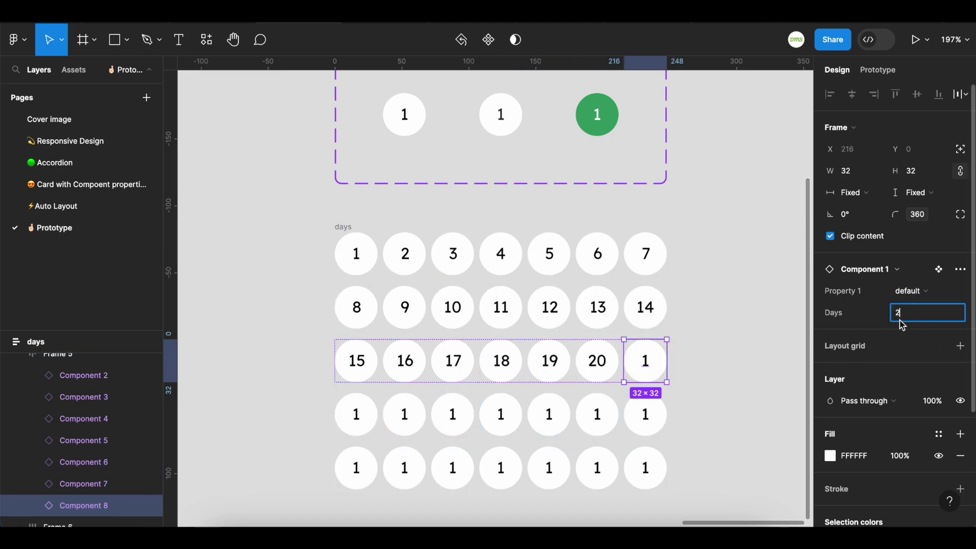
Set the Days property of the seven dates in the fourth row to 22 through 28
{"action": "key", "text": "Tab"}
{"action": "type", "text": "22"}
{"action": "key", "text": "Tab"}
{"action": "type", "text": "23"}
{"action": "key", "text": "Tab"}
{"action": "type", "text": "24"}
{"action": "key", "text": "Tab"}
{"action": "type", "text": "25"}
{"action": "key", "text": "Tab"}
{"action": "type", "text": "26"}
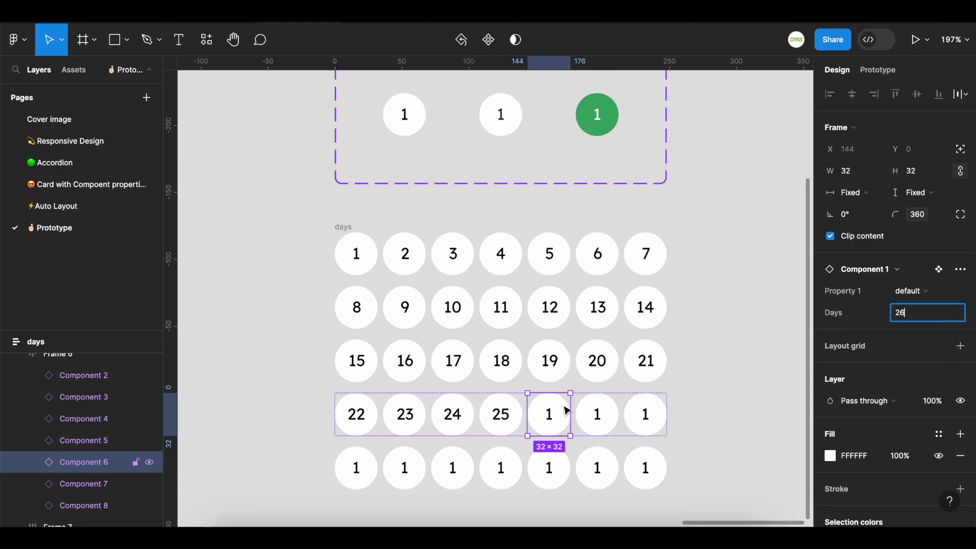
{"action": "key", "text": "Tab"}
{"action": "type", "text": "27"}
{"action": "key", "text": "Tab"}
{"action": "type", "text": "28"}
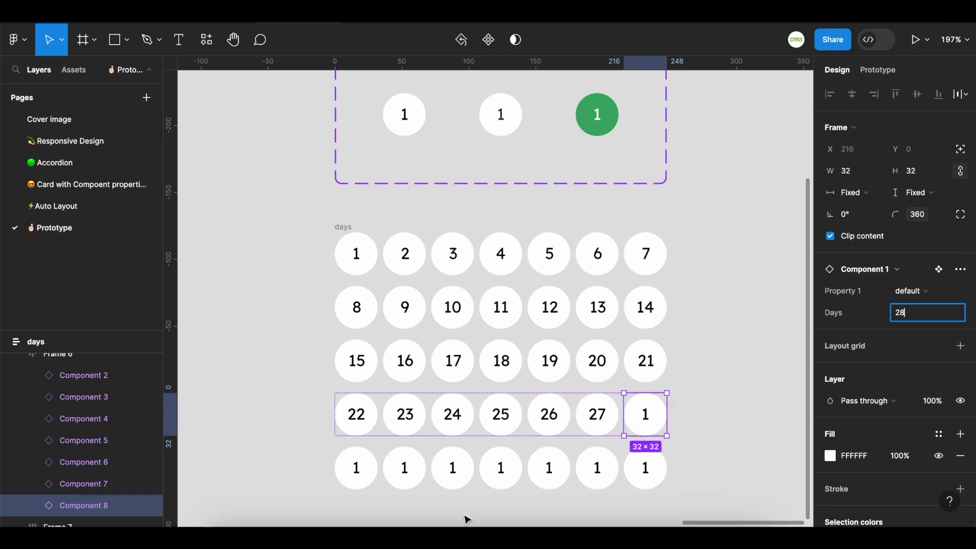
Number the fifth row's dates 29, 30 and 31, followed by 1, 2, 3 and 4 for the next month
{"action": "key", "text": "Tab"}
{"action": "type", "text": "29"}
{"action": "type", "text": "0"}
{"action": "left_click", "coordinate": [453, 468]}
{"action": "type", "text": "31"}
{"action": "left_click", "coordinate": [549, 468]}
{"action": "type", "text": "2"}
{"action": "left_click", "coordinate": [617, 476]}
{"action": "type", "text": "3"}
{"action": "left_click", "coordinate": [643, 481]}
{"action": "type", "text": "4"}
{"action": "key", "text": "Escape"}
{"action": "scroll", "coordinate": [661, 503], "scroll_direction": "down", "scroll_amount": 2}
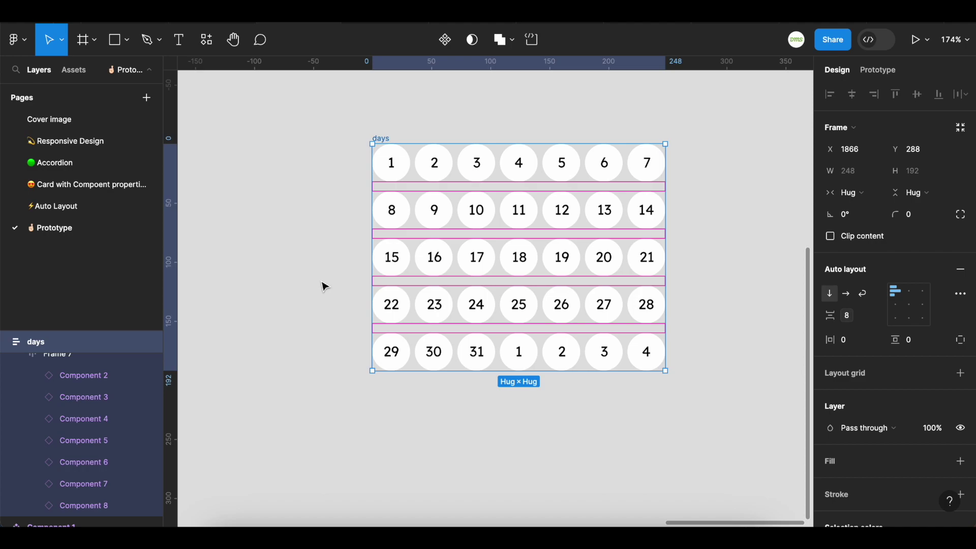
Add a text label Mon above the first date column and wrap it in an auto layout frame
{"action": "scroll", "coordinate": [324, 286], "scroll_direction": "up", "scroll_amount": 4}
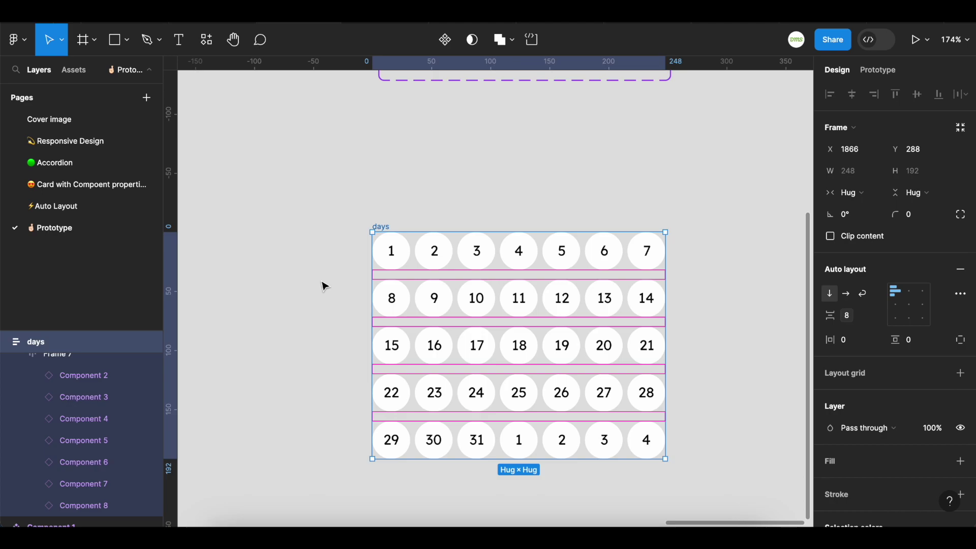
{"action": "key", "text": "t"}
{"action": "left_click", "coordinate": [371, 196]}
{"action": "type", "text": "Mon"}
{"action": "key", "text": "Escape"}
{"action": "key", "text": "shift+a"}
Duplicate the Mon label five times inside its auto layout frame
{"action": "key", "text": "Return"}
{"action": "key", "text": "ctrl+d"}
{"action": "key", "text": "ctrl+d"}
{"action": "key", "text": "ctrl+d"}
{"action": "key", "text": "ctrl+d"}
{"action": "key", "text": "ctrl+d"}
Change the five duplicated weekday labels to Tue, Wed, Thu, Fri and Sat in order
{"action": "key", "text": "Return"}
{"action": "type", "text": "Tue"}
{"action": "key", "text": "Escape"}
{"action": "key", "text": "Tab"}
{"action": "key", "text": "Return"}
{"action": "type", "text": "Wed"}
{"action": "key", "text": "Escape"}
{"action": "key", "text": "Tab"}
{"action": "key", "text": "Return"}
{"action": "type", "text": "Thu"}
{"action": "key", "text": "Escape"}
{"action": "key", "text": "Tab"}
{"action": "key", "text": "Return"}
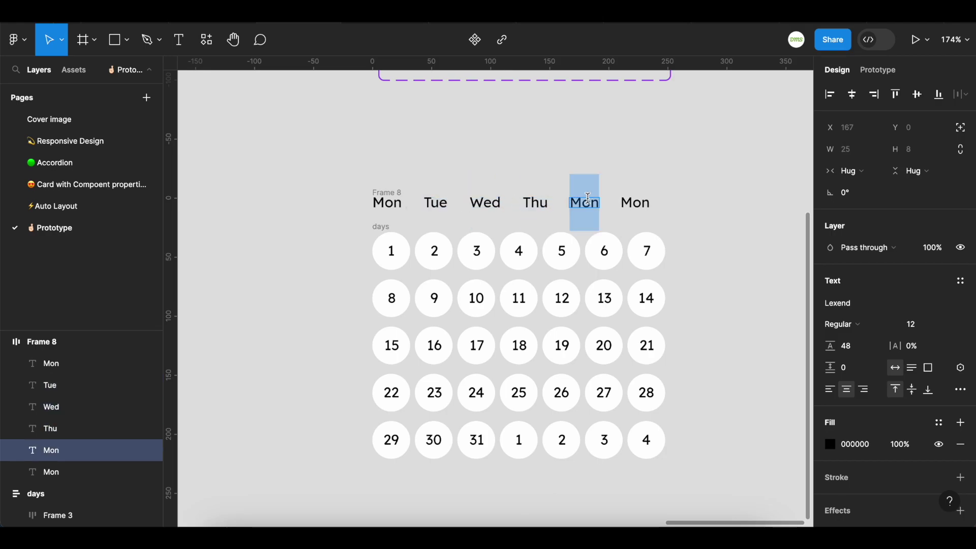
{"action": "type", "text": "Fri"}
{"action": "key", "text": "Escape"}
{"action": "key", "text": "Tab"}
{"action": "key", "text": "Return"}
{"action": "type", "text": "Sat"}
{"action": "key", "text": "Escape"}
Duplicate the Sat label and change the copy's text to Sun
{"action": "key", "text": "ctrl+d"}
{"action": "key", "text": "Return"}
{"action": "type", "text": "Sun"}
{"action": "key", "text": "Escape"}
Set the item gap of the weekday label row to the spacing-md variable (16)
{"action": "key", "text": "shift+Return"}
{"action": "left_click", "coordinate": [875, 316]}
{"action": "left_click", "coordinate": [868, 372]}
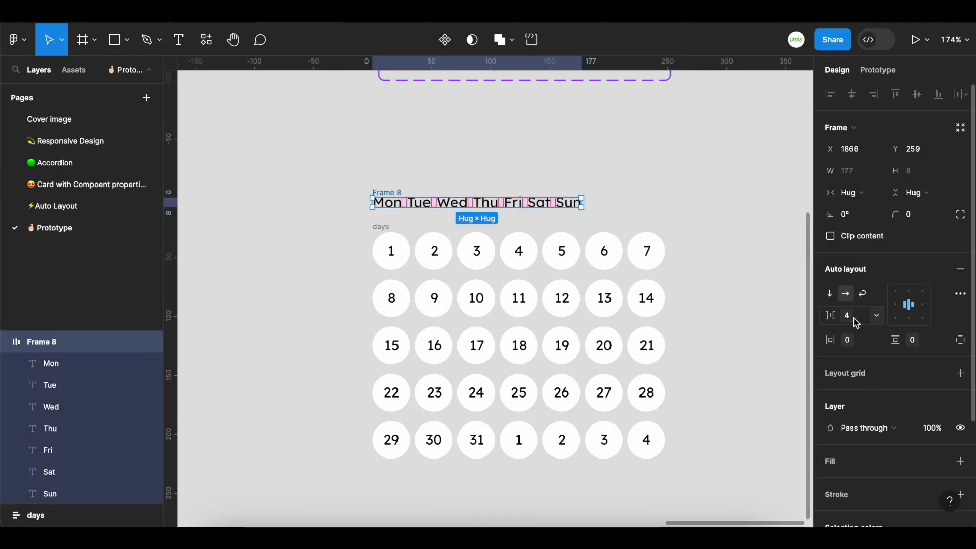
{"action": "left_click", "coordinate": [864, 319]}
{"action": "left_click", "coordinate": [888, 395]}
{"action": "left_click", "coordinate": [382, 227]}
{"action": "scroll", "coordinate": [458, 203], "scroll_direction": "up", "scroll_amount": 1}
{"action": "key", "text": "Escape"}
Add the title May 2023 above the weekday labels with a font size of 14
{"action": "key", "text": "t"}
{"action": "left_click", "coordinate": [447, 193]}
{"action": "type", "text": "May"}
{"action": "key", "text": "Escape"}
{"action": "left_click", "coordinate": [920, 303]}
{"action": "type", "text": "14"}
{"action": "key", "text": "Return"}
{"action": "double_click", "coordinate": [476, 194]}
{"action": "type", "text": "2023"}
{"action": "key", "text": "Escape"}
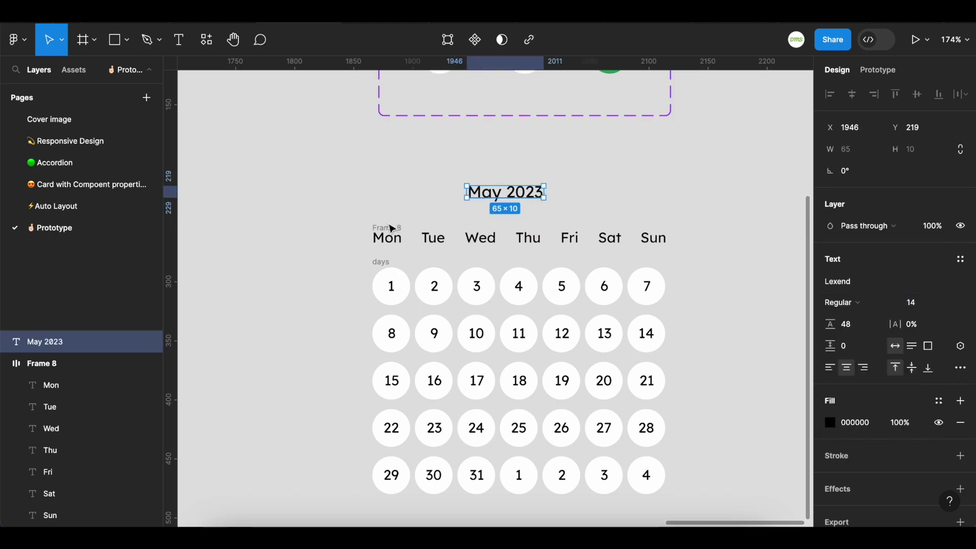
Wrap the May 2023 title and the weekday row in a vertical auto layout frame with the spacing-md variable (16) as the gap
{"action": "left_click", "coordinate": [389, 230], "text": "shift"}
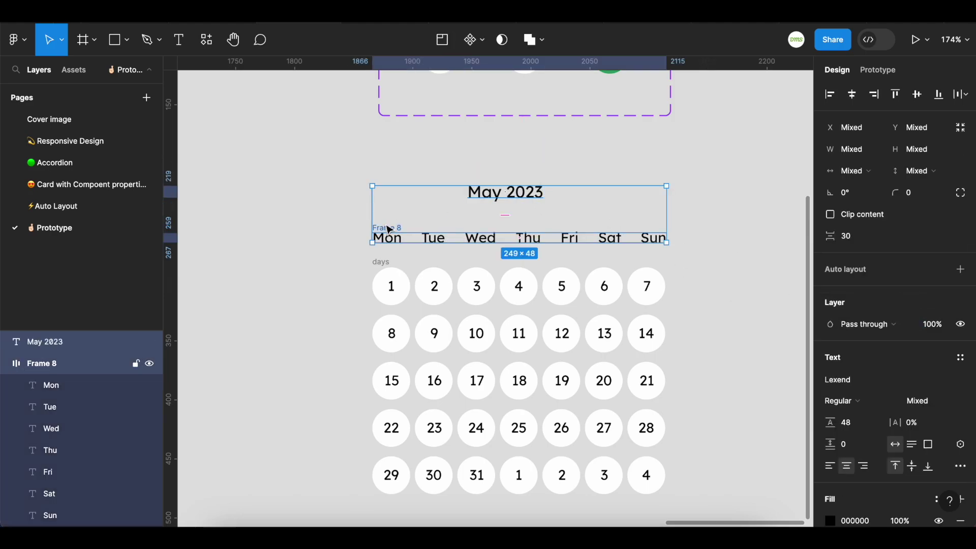
{"action": "left_click", "coordinate": [352, 217]}
{"action": "left_click", "coordinate": [482, 195]}
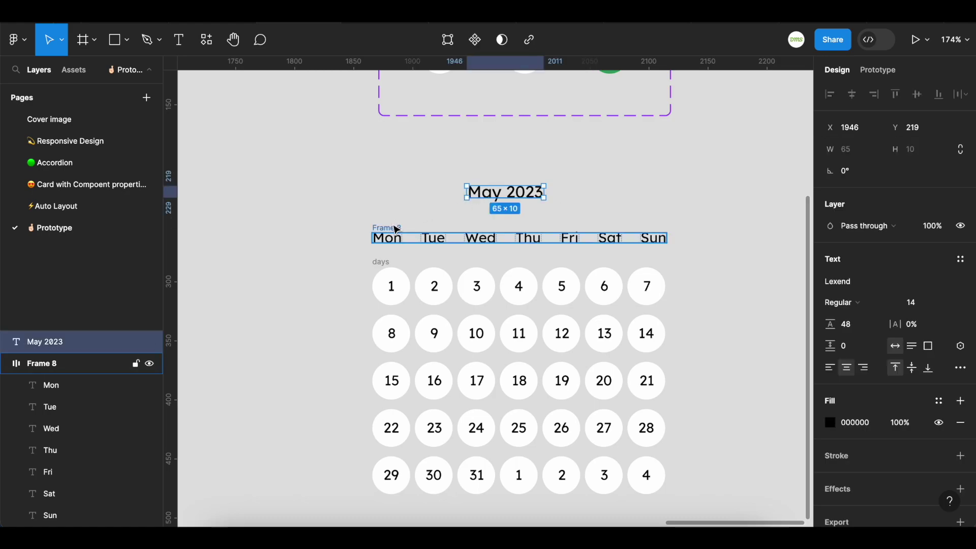
{"action": "left_click", "coordinate": [397, 229], "text": "shift"}
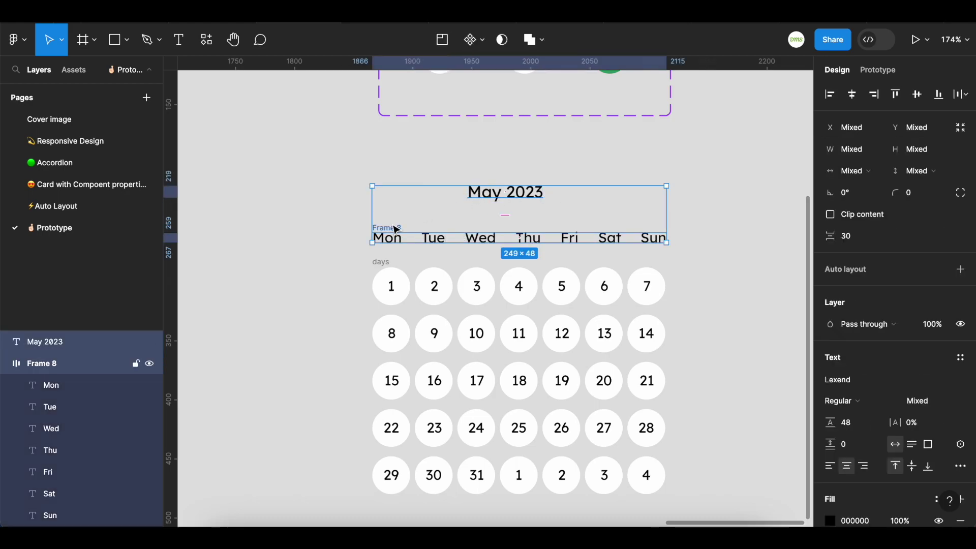
{"action": "key", "text": "shift+a"}
{"action": "left_click", "coordinate": [874, 318]}
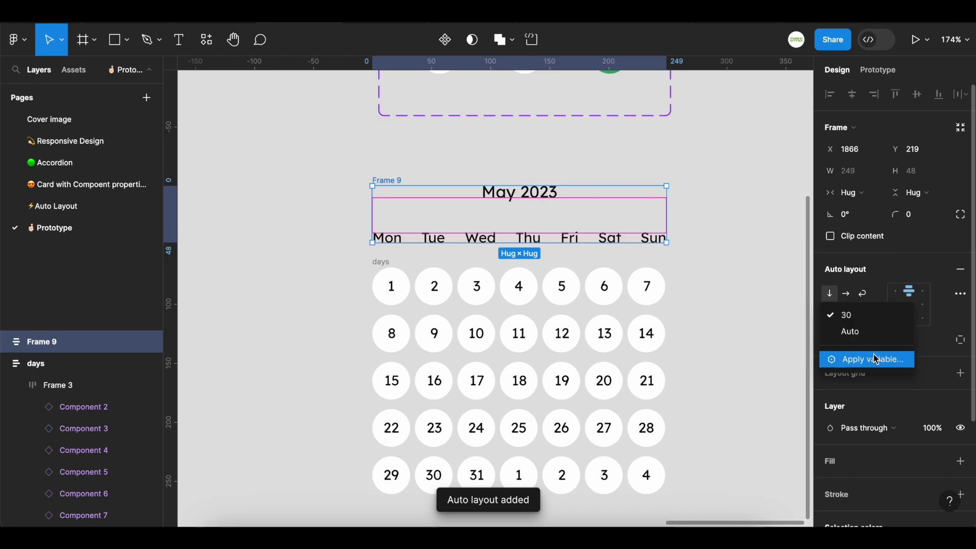
{"action": "left_click", "coordinate": [876, 359]}
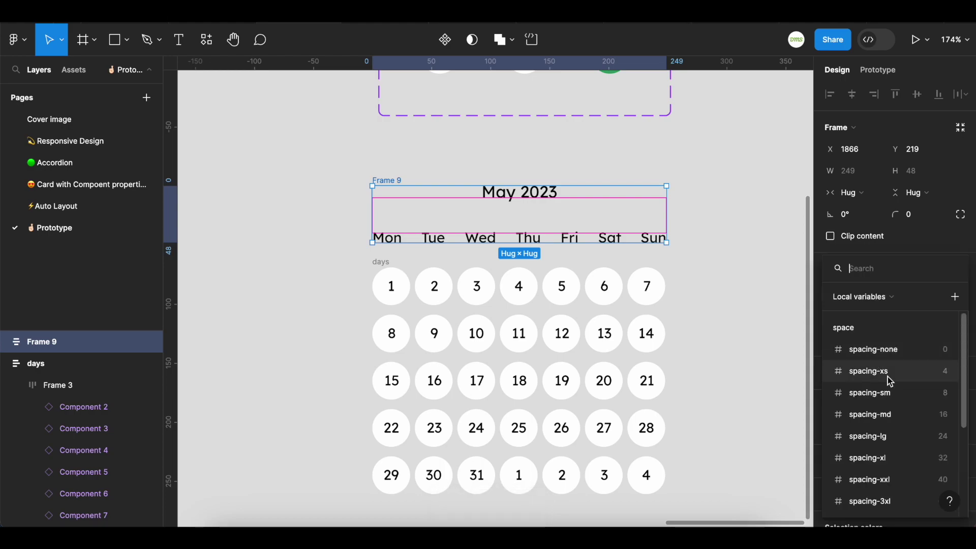
{"action": "left_click", "coordinate": [893, 409]}
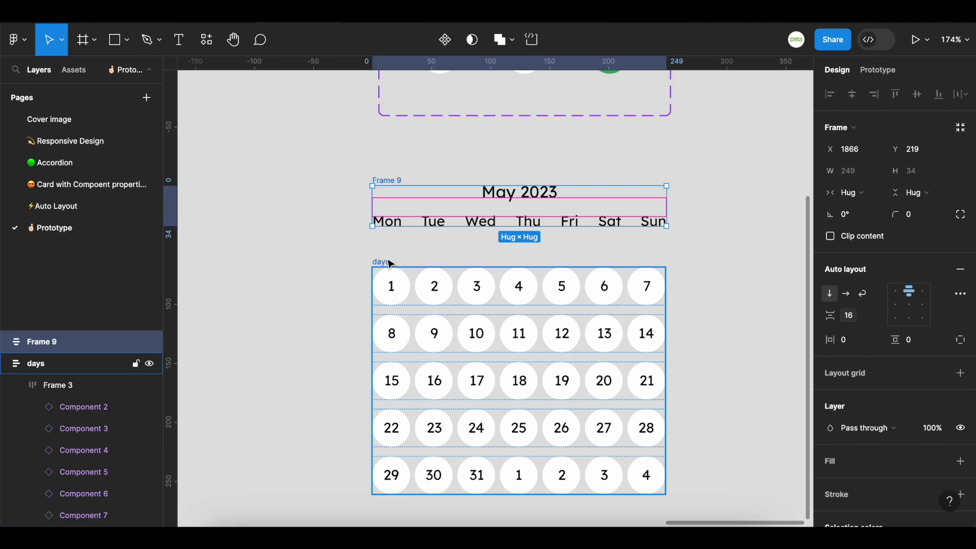
Wrap the title-and-weekday frame and the days frame in an auto layout frame with the spacing-md variable (16) as the gap
{"action": "left_click", "coordinate": [390, 263], "text": "shift"}
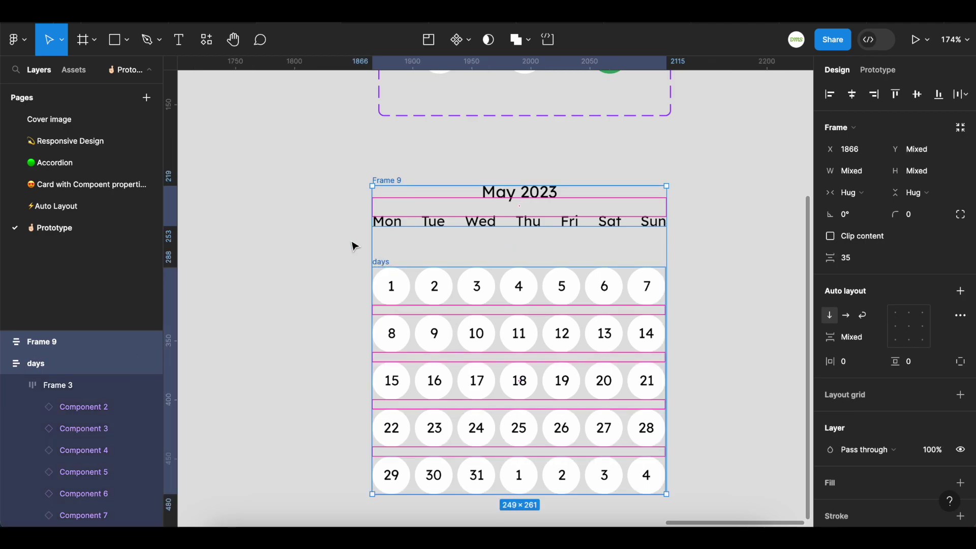
{"action": "key", "text": "shift+a"}
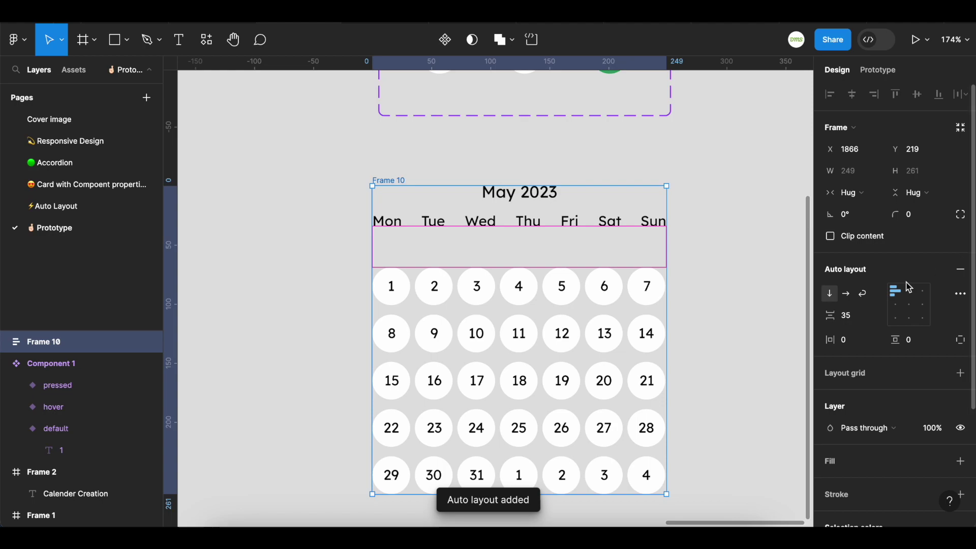
{"action": "left_click", "coordinate": [878, 318]}
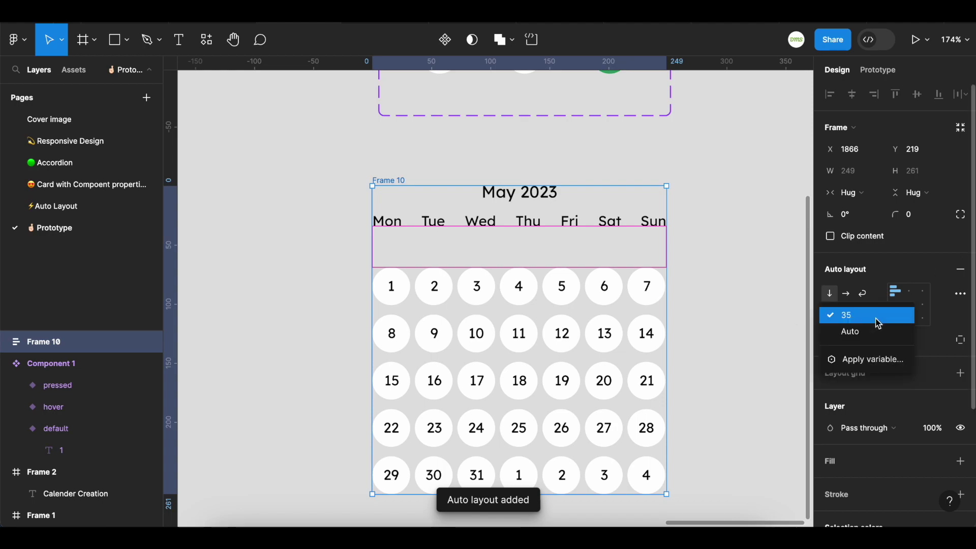
{"action": "left_click", "coordinate": [869, 358]}
{"action": "left_click", "coordinate": [883, 416]}
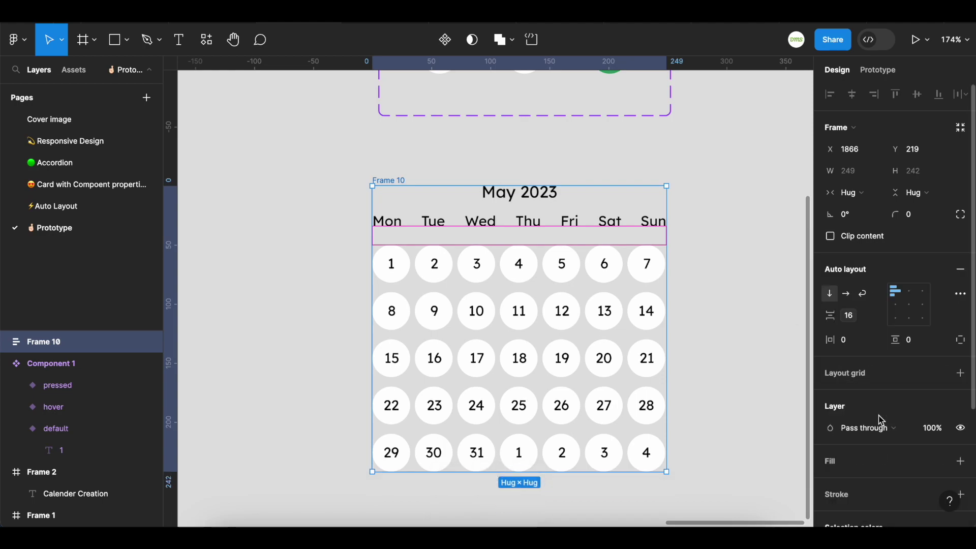
{"action": "left_click", "coordinate": [733, 260]}
{"action": "left_click", "coordinate": [398, 179]}
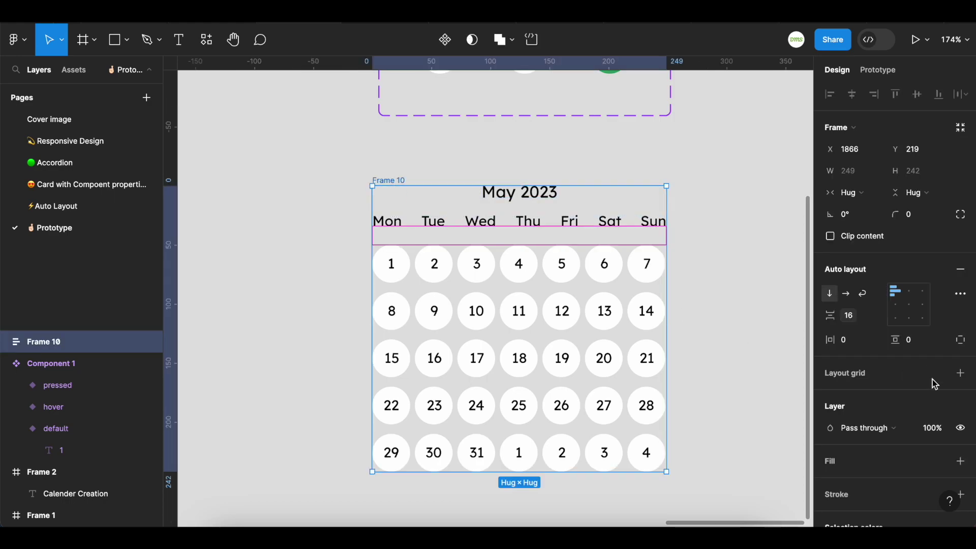
Fill the outer calendar frame with the surface-white colour style
{"action": "scroll", "coordinate": [930, 406], "scroll_direction": "down", "scroll_amount": 2}
{"action": "left_click", "coordinate": [939, 397]}
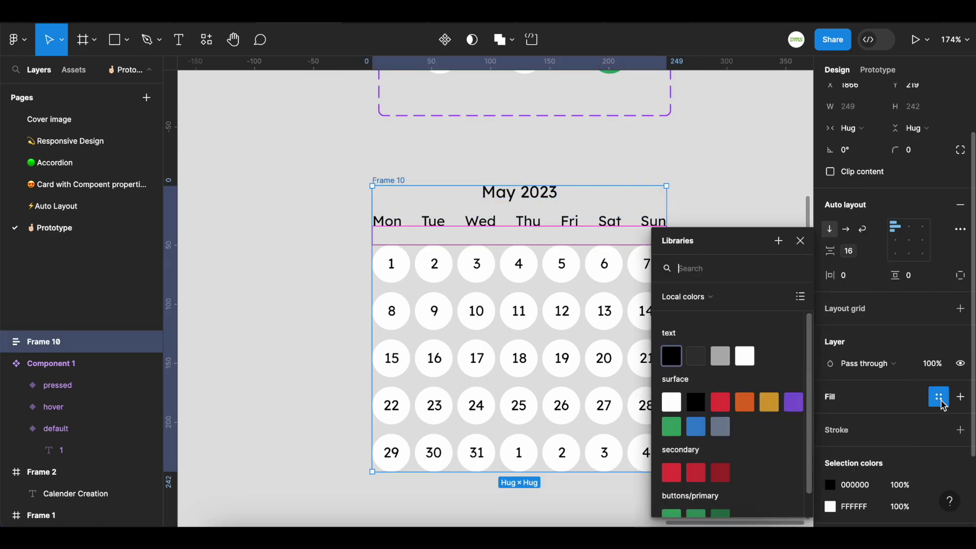
{"action": "left_click", "coordinate": [680, 406]}
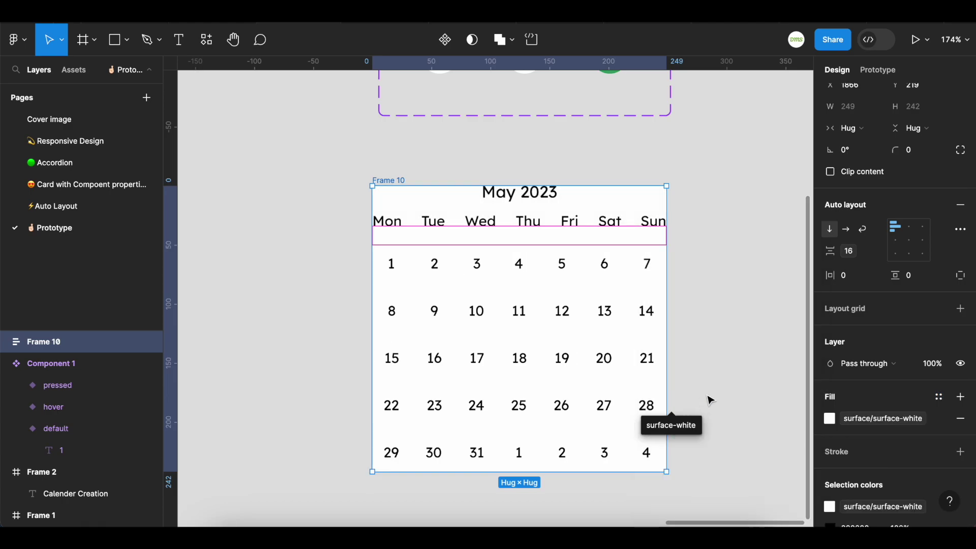
Set the outer calendar frame's horizontal and vertical padding to 12
{"action": "left_click", "coordinate": [355, 159]}
{"action": "left_click", "coordinate": [381, 182]}
{"action": "left_click", "coordinate": [852, 343]}
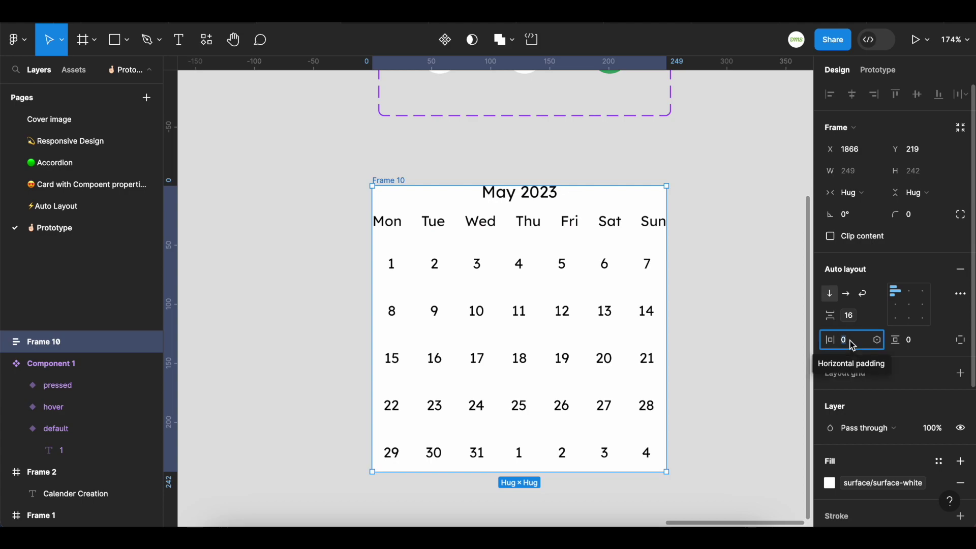
{"action": "type", "text": "12"}
{"action": "key", "text": "Return"}
{"action": "left_click", "coordinate": [924, 348]}
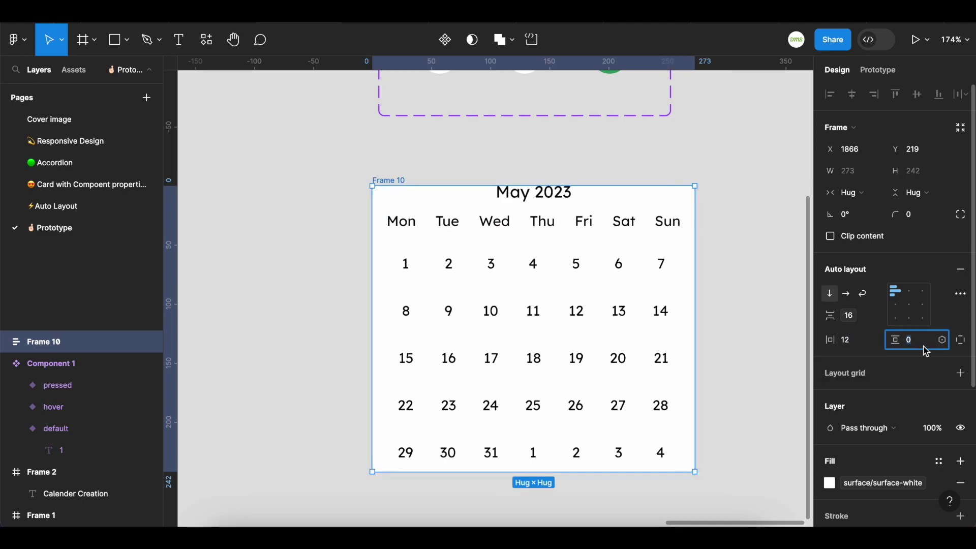
{"action": "key", "text": "Return"}
{"action": "left_click", "coordinate": [270, 176]}
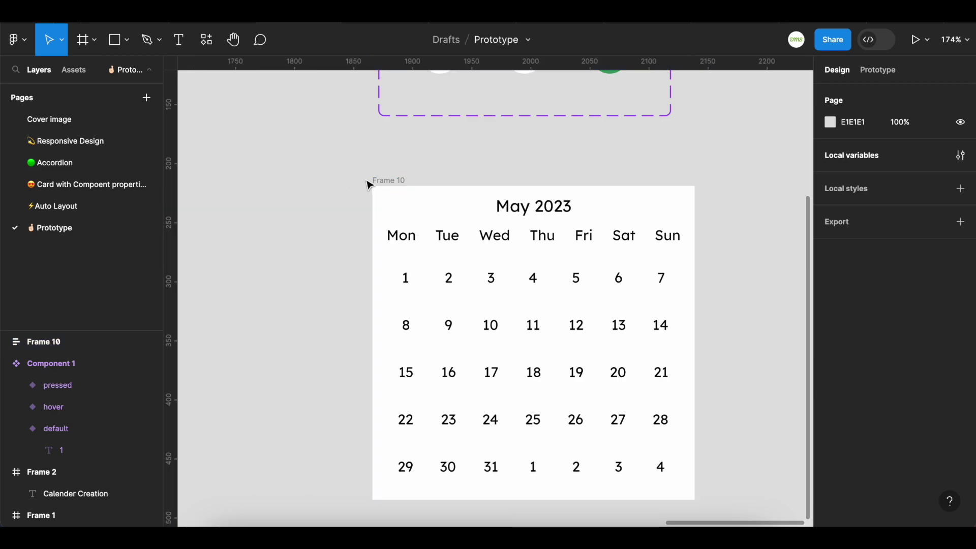
Preview the calendar frame as a prototype in an enlarged preview window and test selecting the dates 9, 14 and 29
{"action": "left_click", "coordinate": [368, 183]}
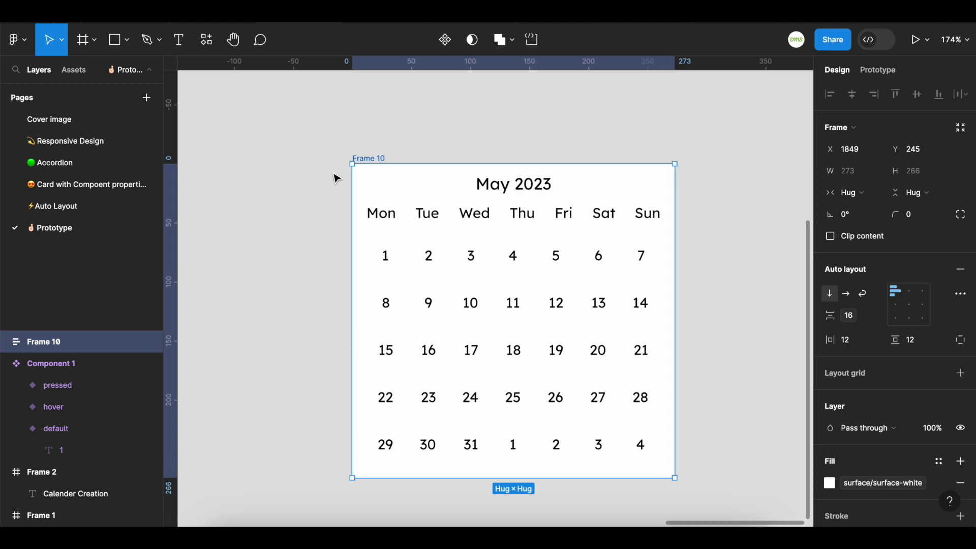
{"action": "key", "text": "shift+space"}
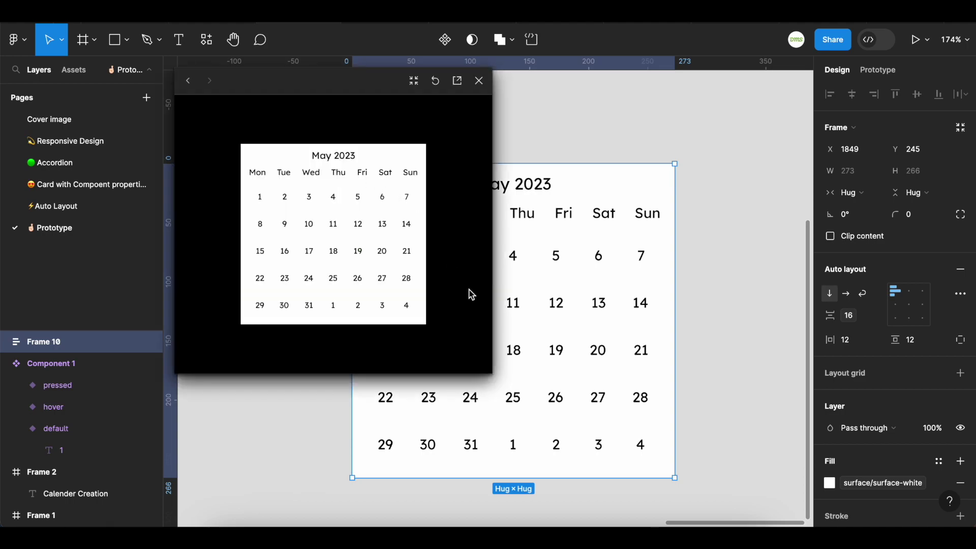
{"action": "left_click_drag", "start_coordinate": [492, 375], "coordinate": [727, 488]}
{"action": "left_click", "coordinate": [404, 286]}
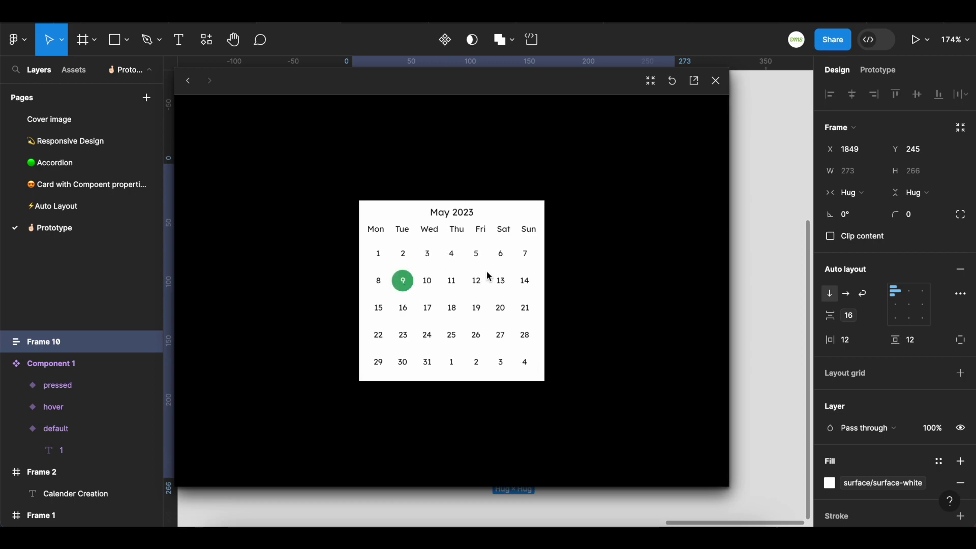
{"action": "left_click", "coordinate": [525, 286]}
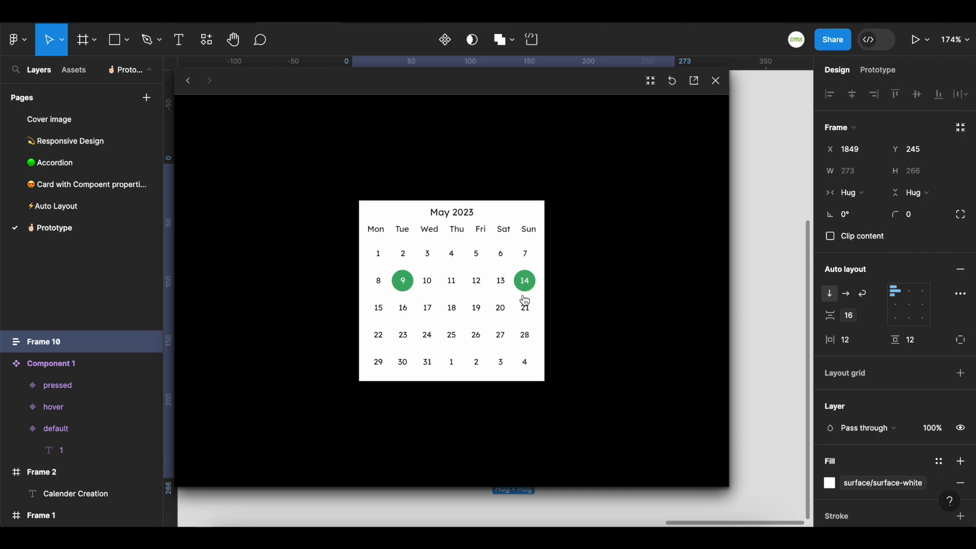
{"action": "left_click", "coordinate": [379, 362]}
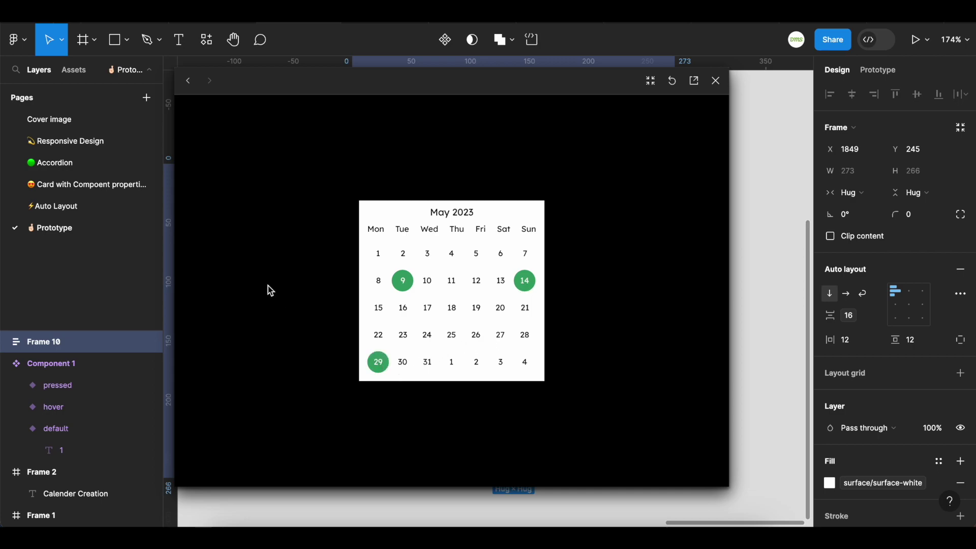